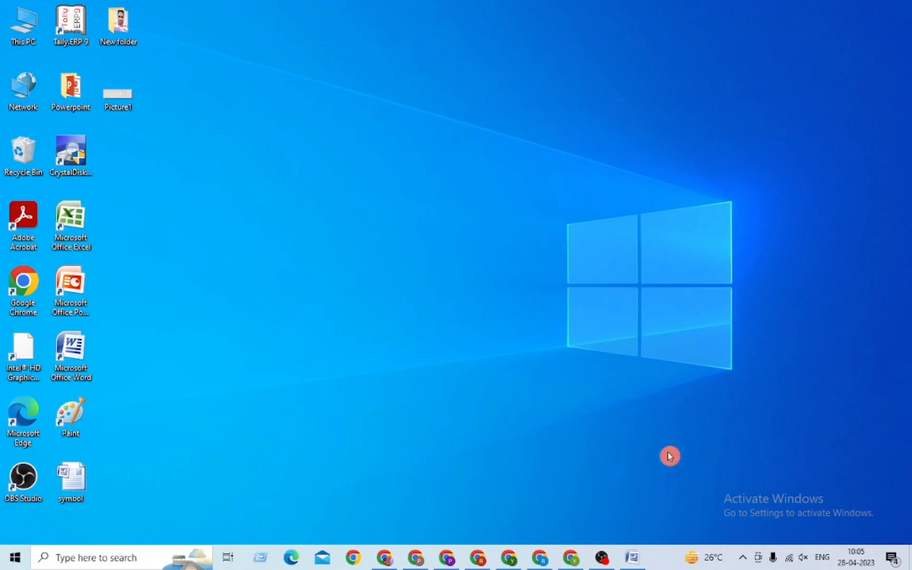
# Bring the 'Spelling Gramer mistake' document up in Word from the taskbar.
pyautogui.click(632, 557)
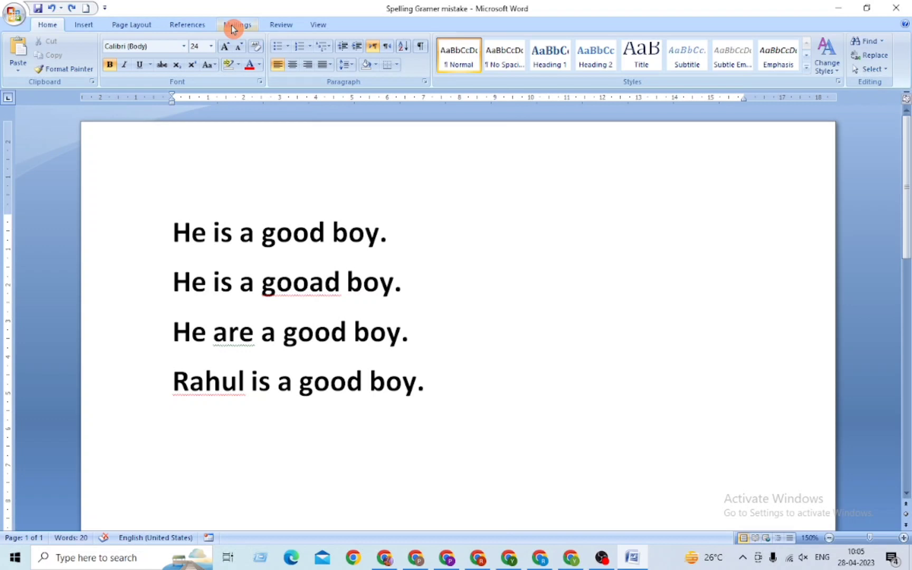
# Switch to the Review tab and point out the Spelling & Grammar checker.
pyautogui.click(279, 27)
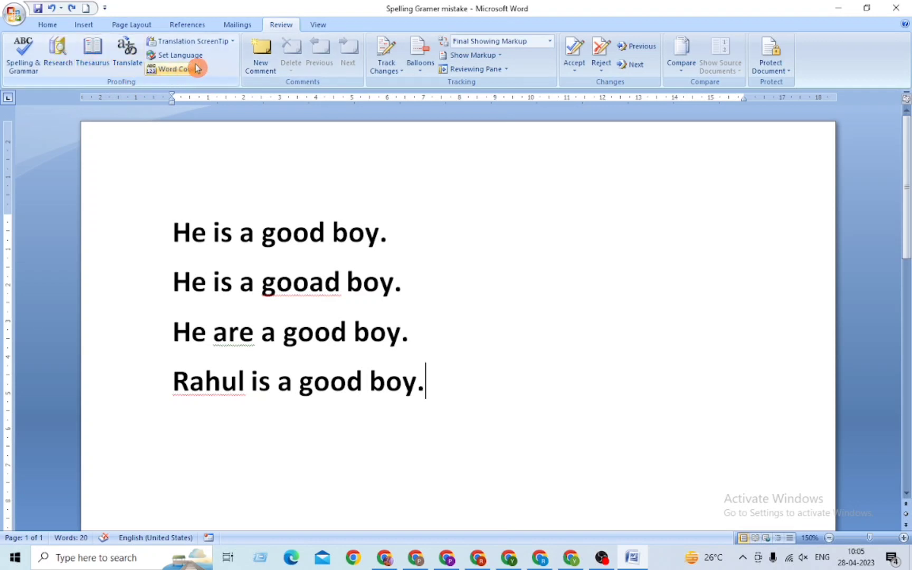
pyautogui.click(25, 70)
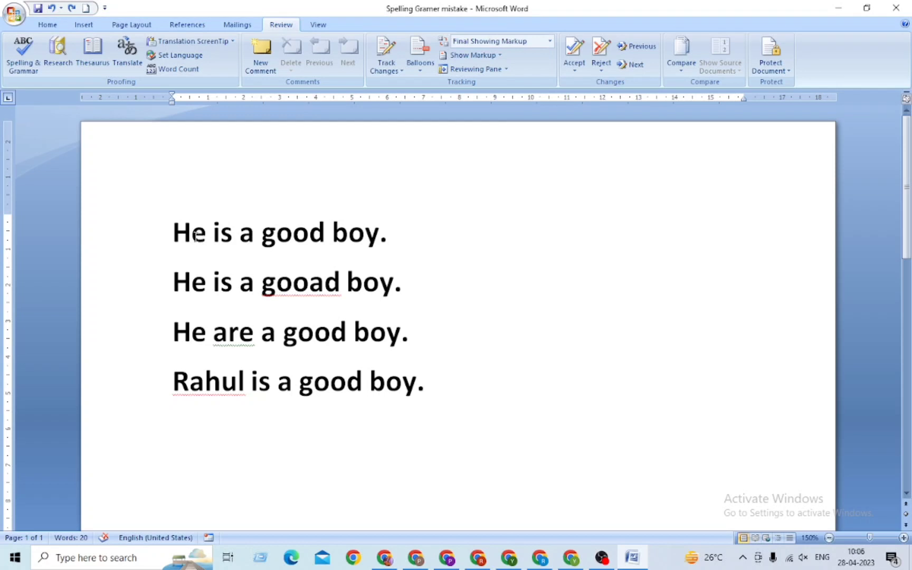
pyautogui.click(20, 66)
# Highlight the flagged words 'gooad', 'are' and 'Rahul' in the sample sentences.
pyautogui.moveTo(260, 281); pyautogui.dragTo(338, 282)
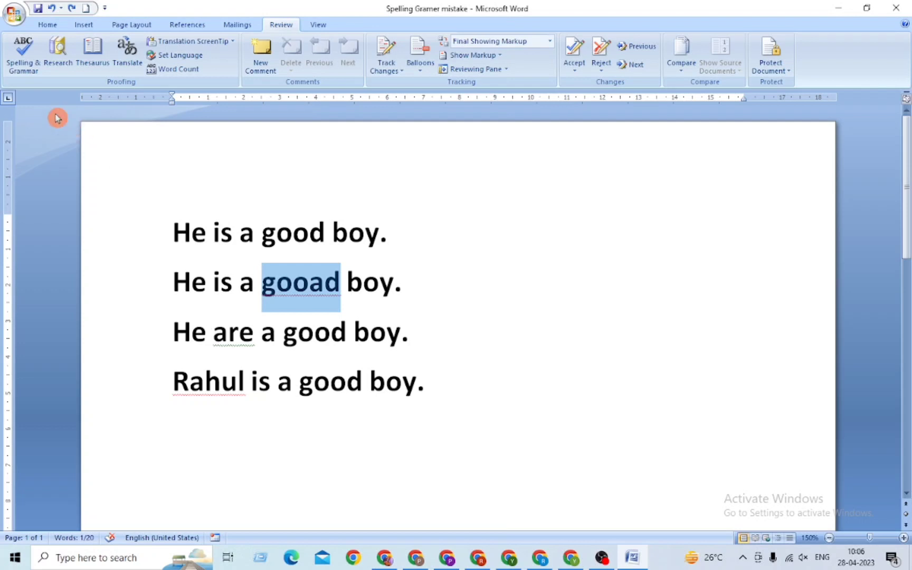
pyautogui.moveTo(213, 325); pyautogui.dragTo(227, 350)
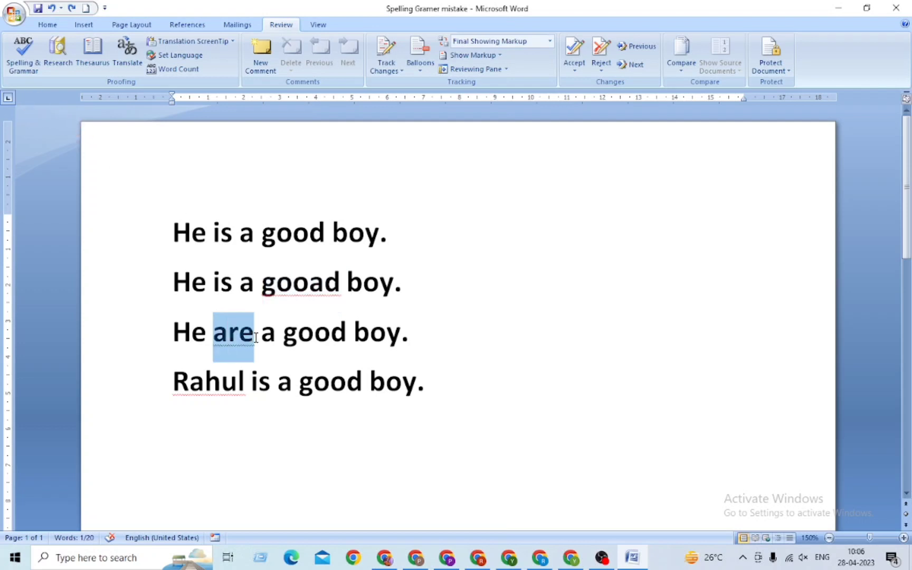
pyautogui.rightClick(220, 340)
pyautogui.click(206, 380)
pyautogui.hotkey('shift', 'Right')
pyautogui.hotkey('shift', 'Right')
pyautogui.hotkey('shift', 'Right')
pyautogui.hotkey('shift', 'Right')
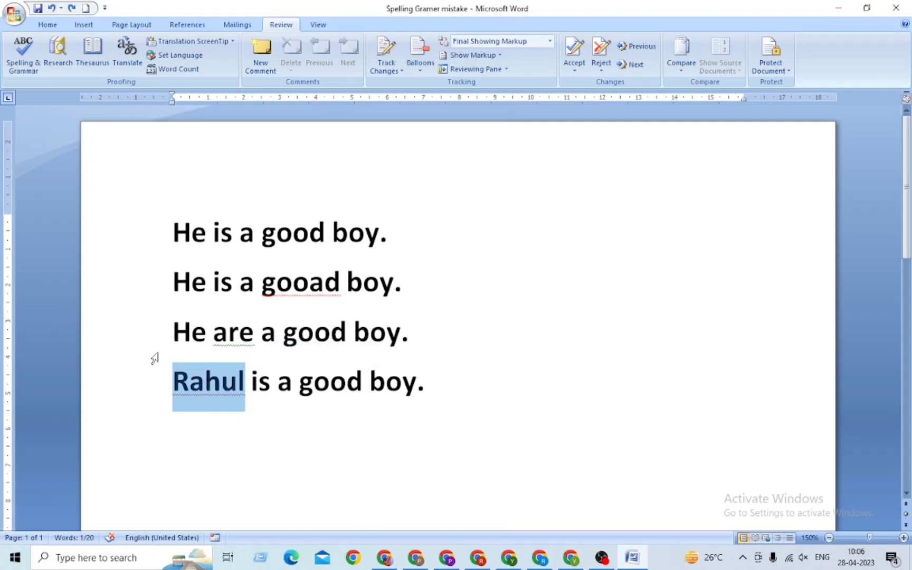
pyautogui.click(289, 381)
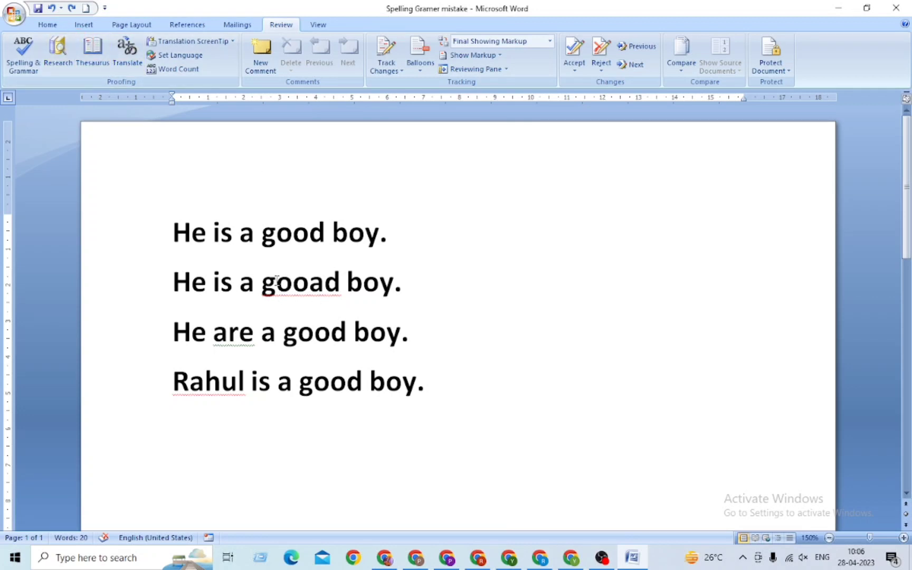
pyautogui.moveTo(180, 377); pyautogui.dragTo(247, 380)
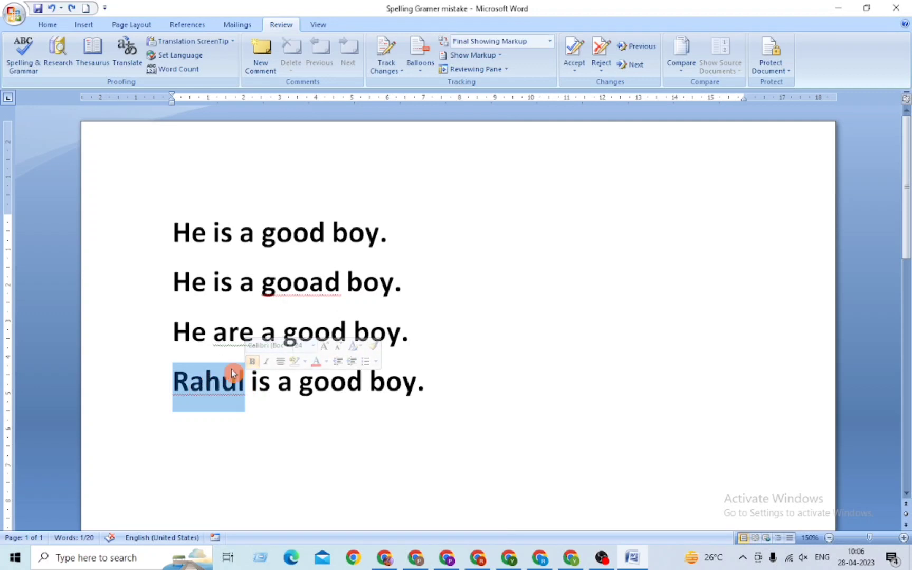
pyautogui.moveTo(266, 280); pyautogui.dragTo(340, 282)
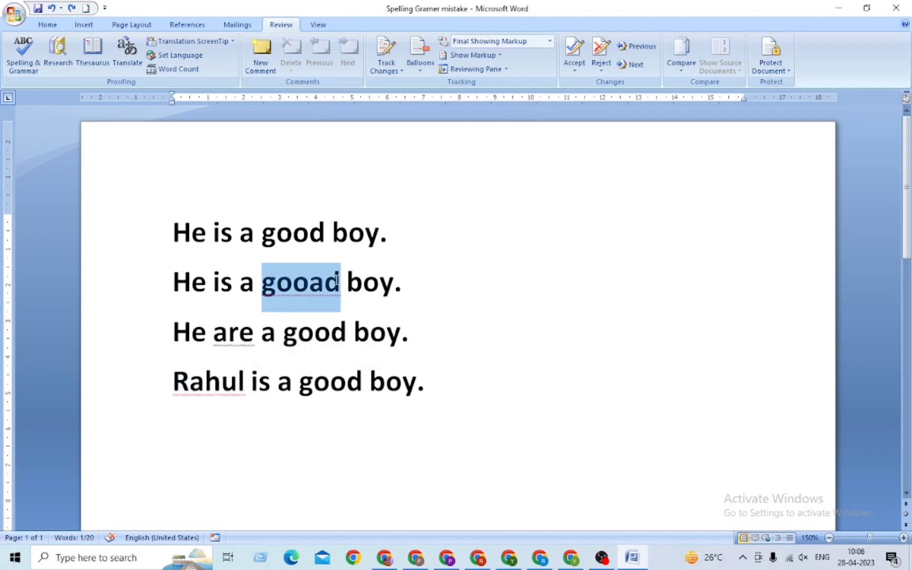
pyautogui.click(237, 333)
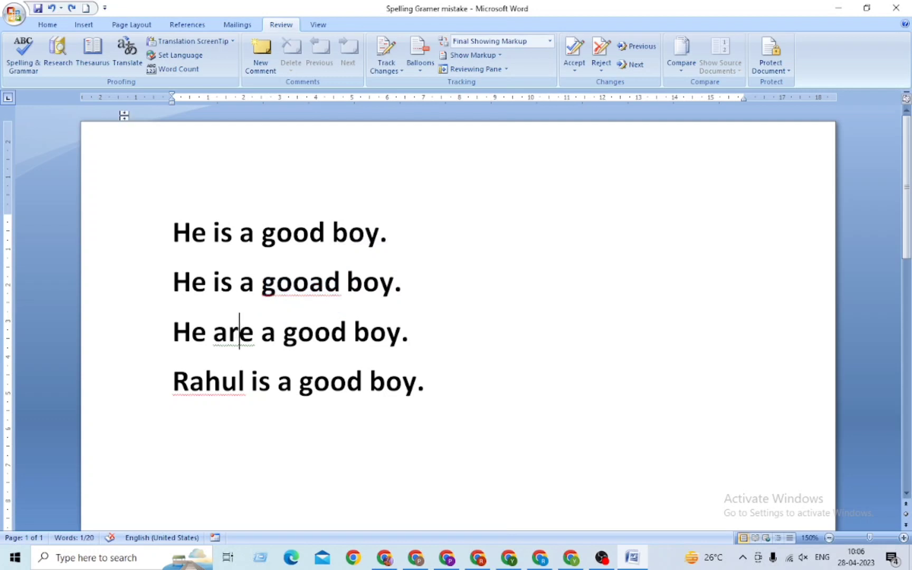
# Run Spelling & Grammar, changing 'are' to 'is' and 'gooad' to 'good' while ignoring 'Rahul'.
pyautogui.click(24, 57)
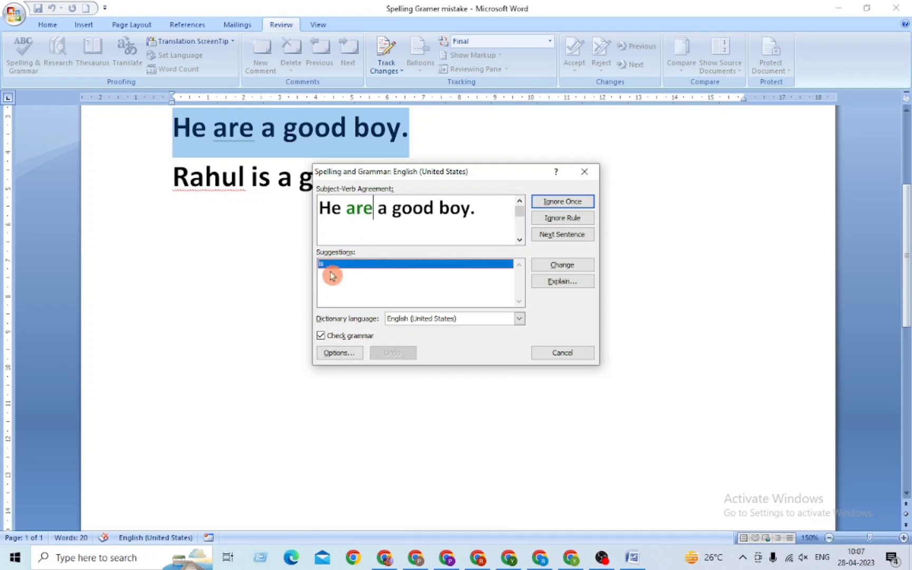
pyautogui.click(564, 269)
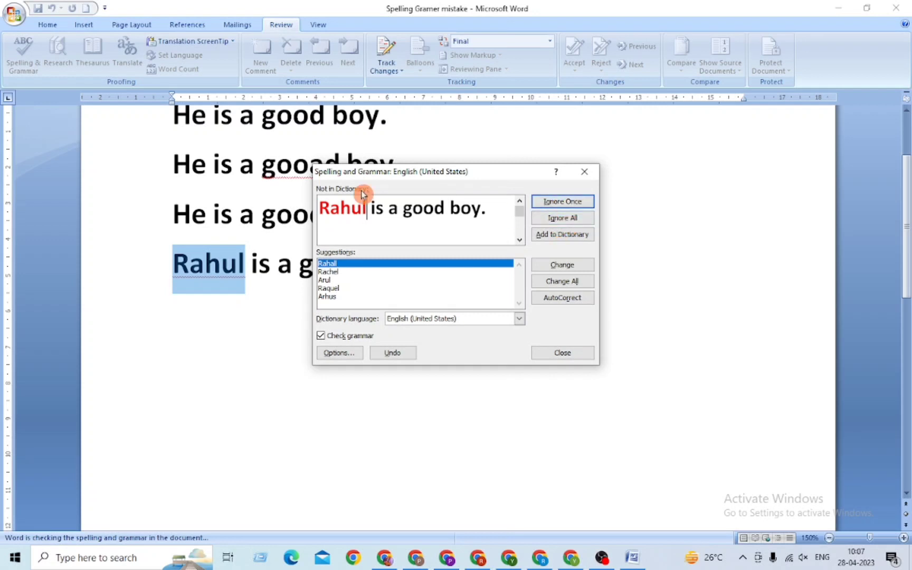
pyautogui.click(560, 203)
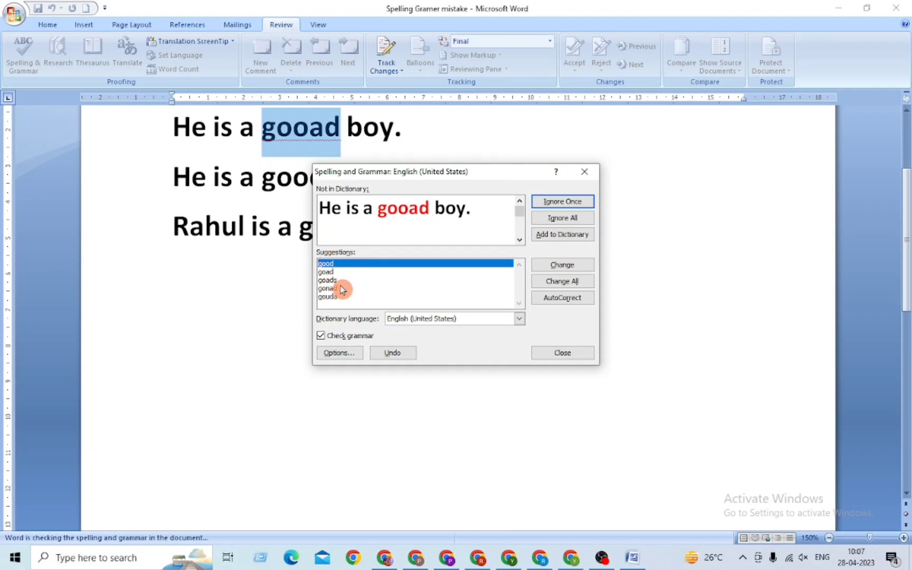
pyautogui.click(328, 265)
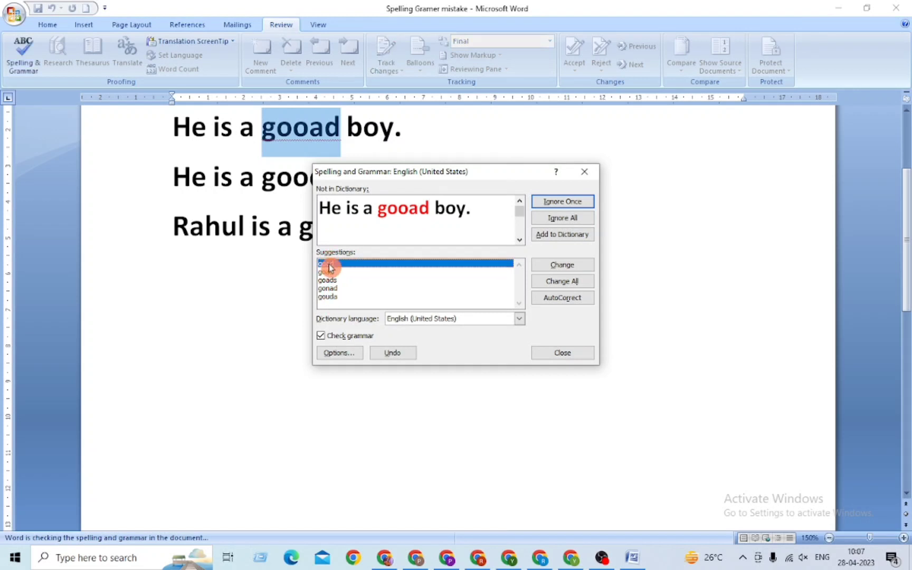
pyautogui.click(561, 265)
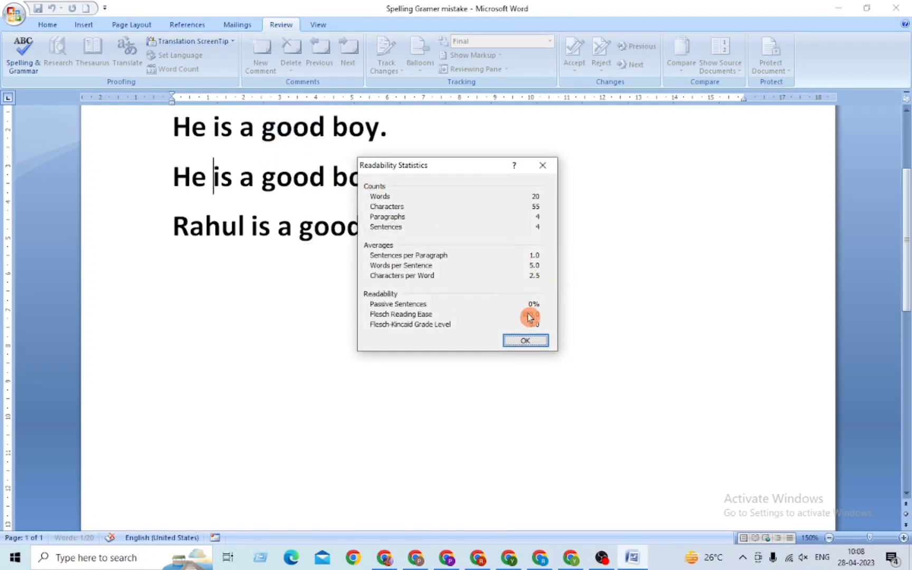
pyautogui.click(532, 341)
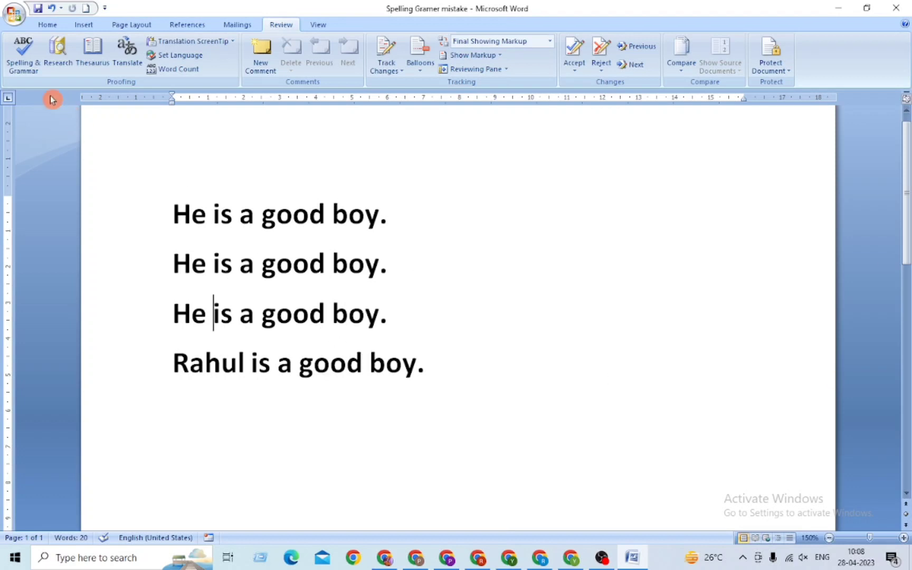
# Recheck the text, then cancel a new spelling check so the restored 'gooad' stays.
pyautogui.click(21, 71)
pyautogui.click(528, 339)
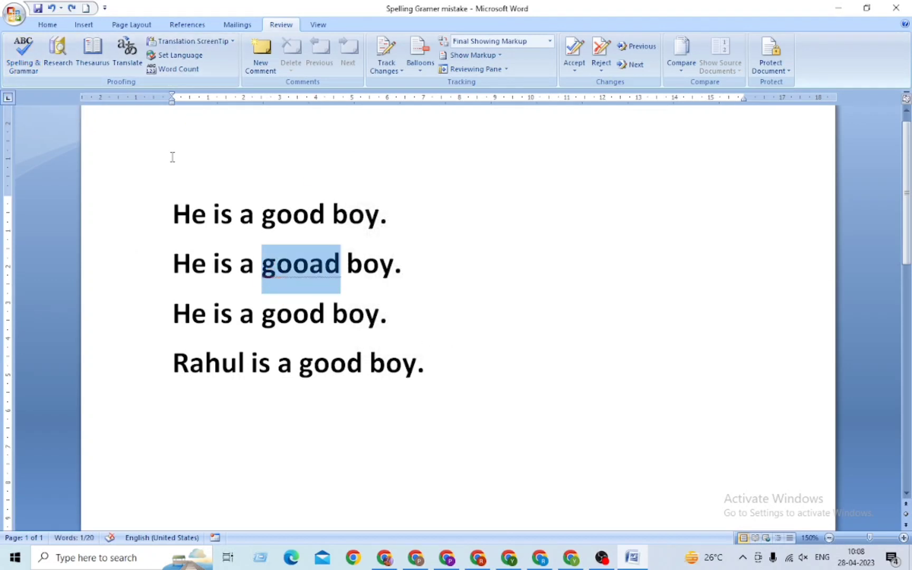
pyautogui.click(24, 53)
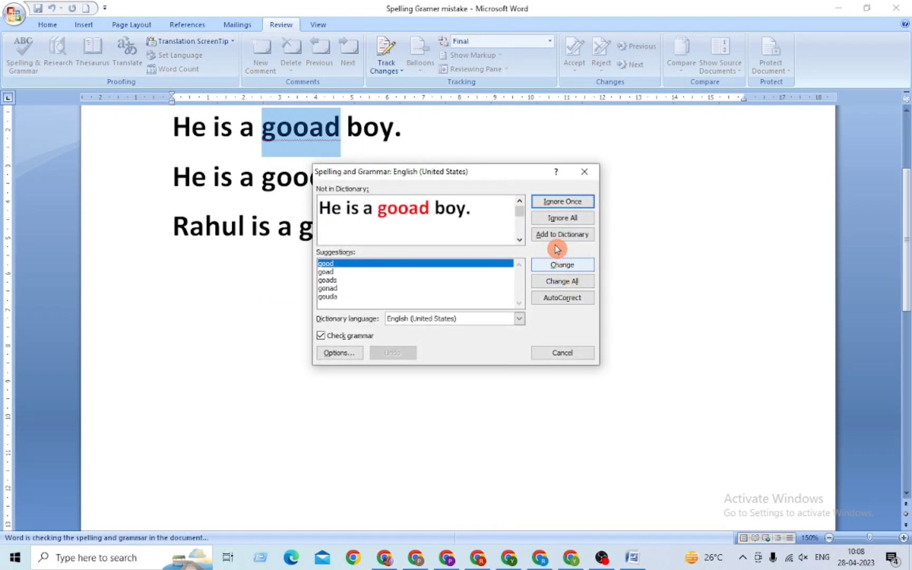
pyautogui.click(571, 353)
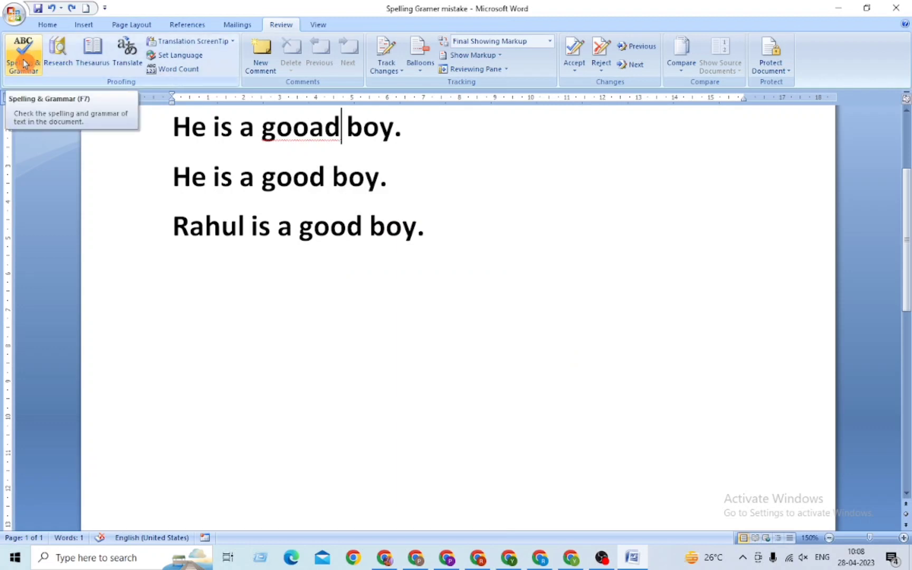
# Run the spelling check with F7 from Home and ignore 'gooad' once.
pyautogui.click(49, 24)
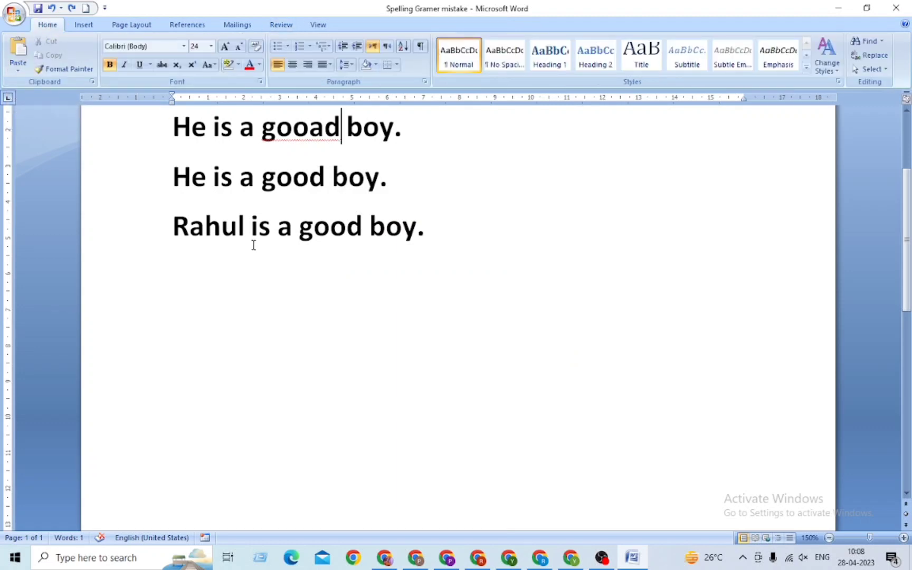
pyautogui.scroll(3, 253, 245)
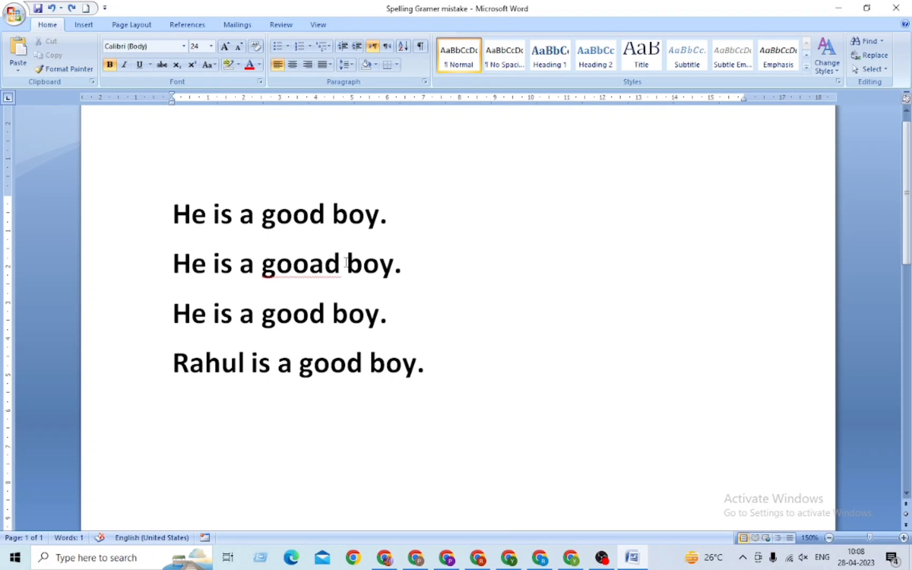
pyautogui.press('F7')
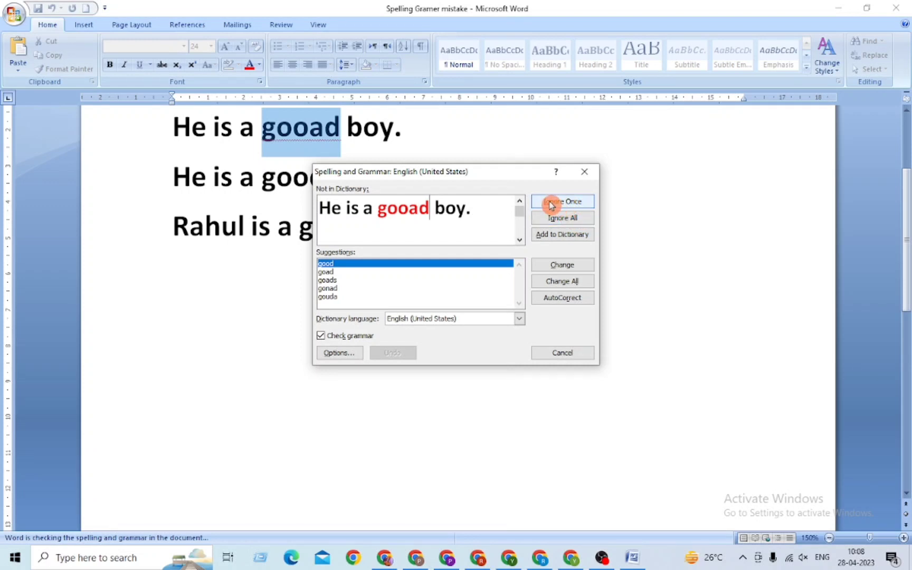
pyautogui.click(544, 216)
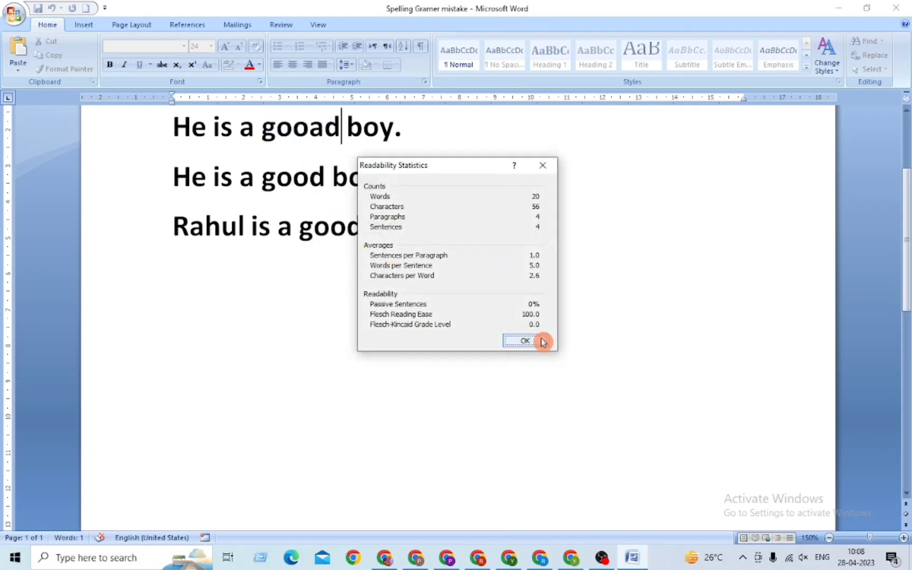
pyautogui.click(545, 341)
pyautogui.scroll(3, 369, 206)
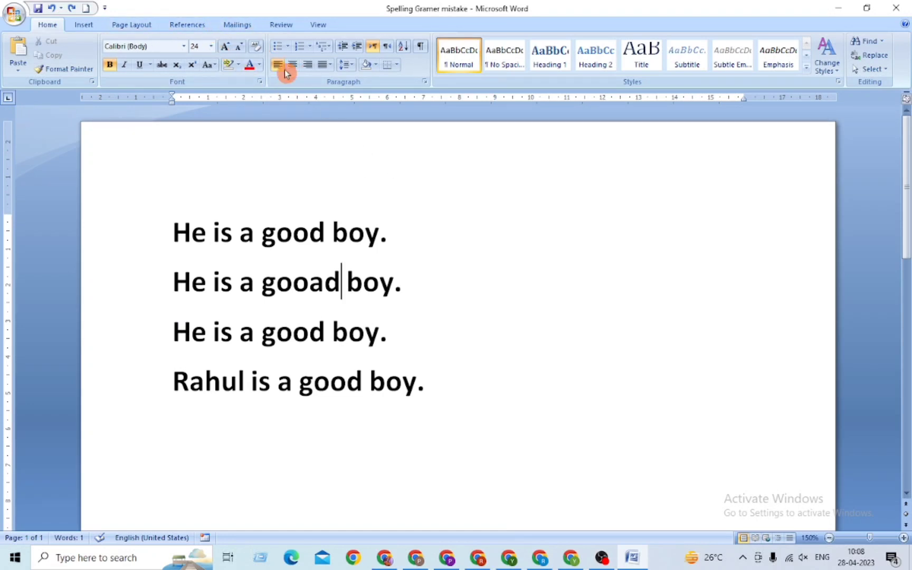
pyautogui.click(279, 25)
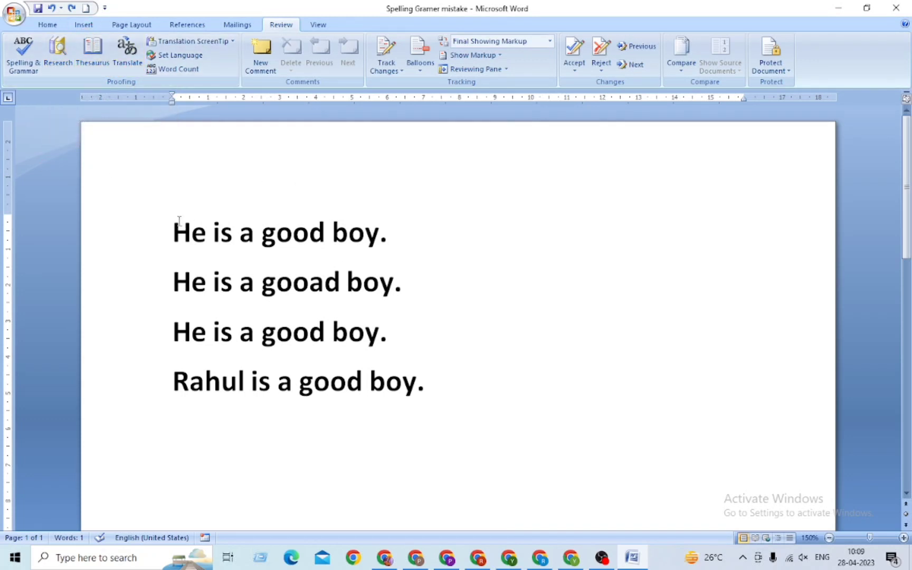
# Replace the four sentences with =rand() sample paragraphs and select all the text.
pyautogui.moveTo(179, 221); pyautogui.dragTo(478, 373)
pyautogui.press('Delete')
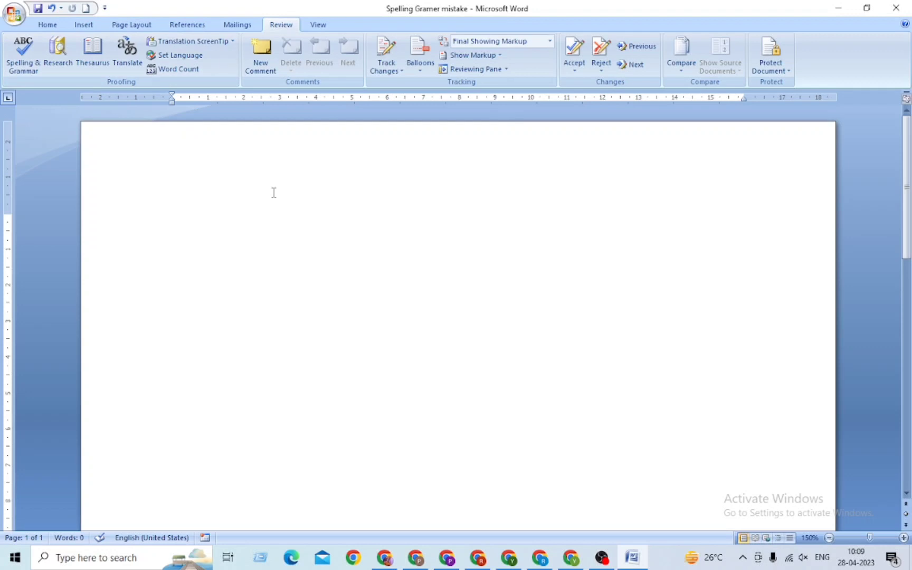
pyautogui.write('=')
pyautogui.write('rand')
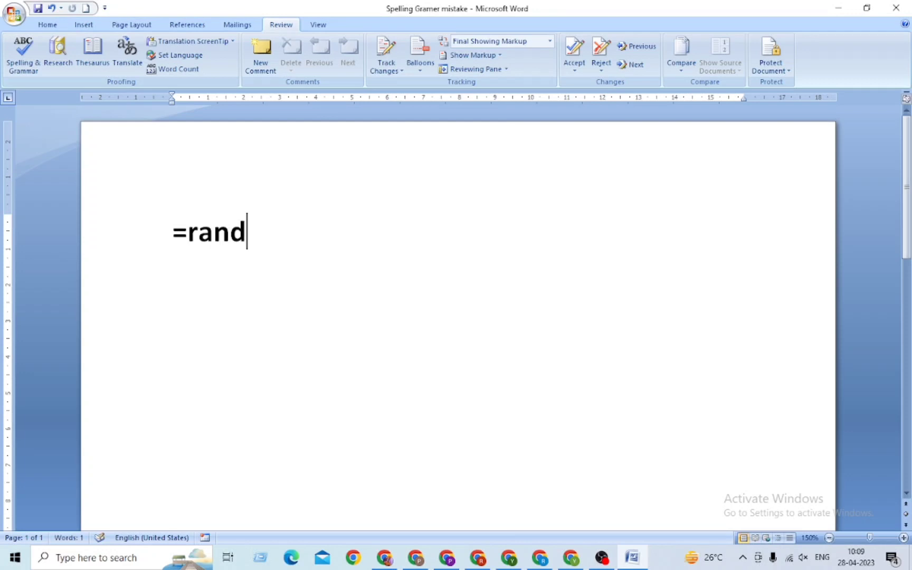
pyautogui.write('(')
pyautogui.write('0')
pyautogui.press('BackSpace')
pyautogui.write(')')
pyautogui.press('Return')
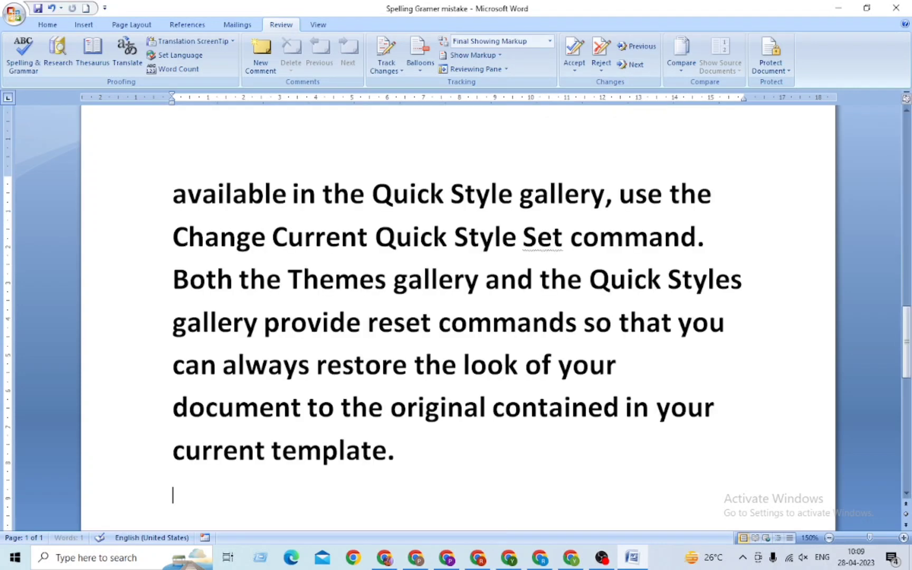
pyautogui.scroll(5, 296, 147)
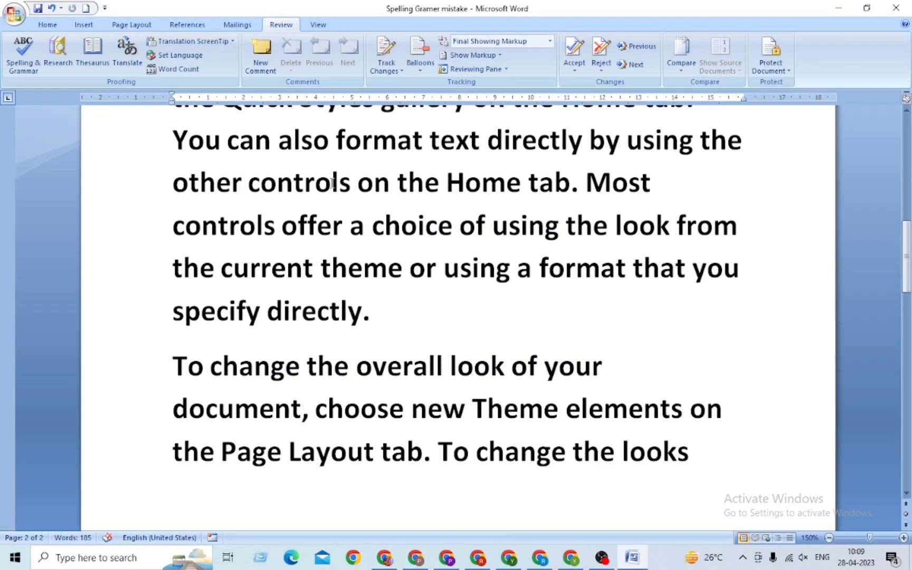
pyautogui.scroll(5, 317, 169)
pyautogui.scroll(5, 370, 217)
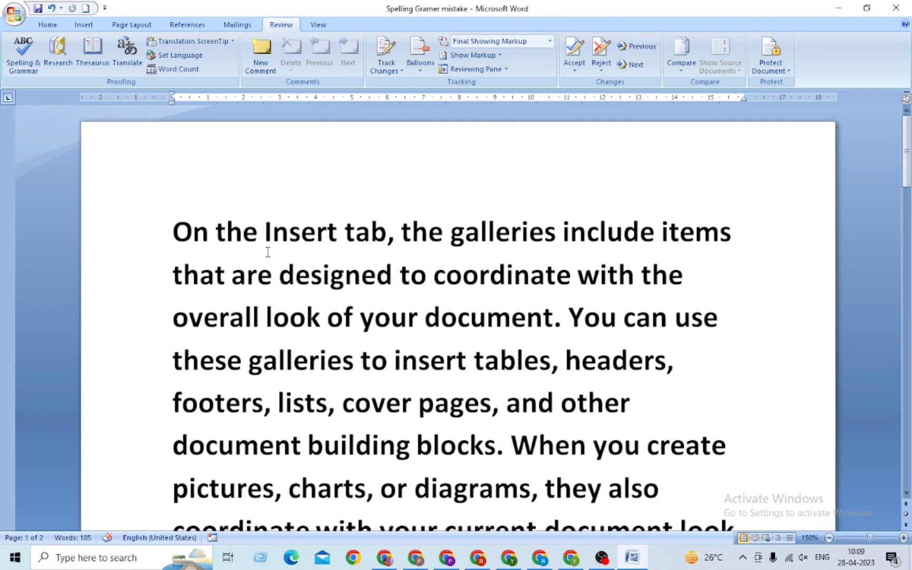
pyautogui.hotkey('ctrl', 'a')
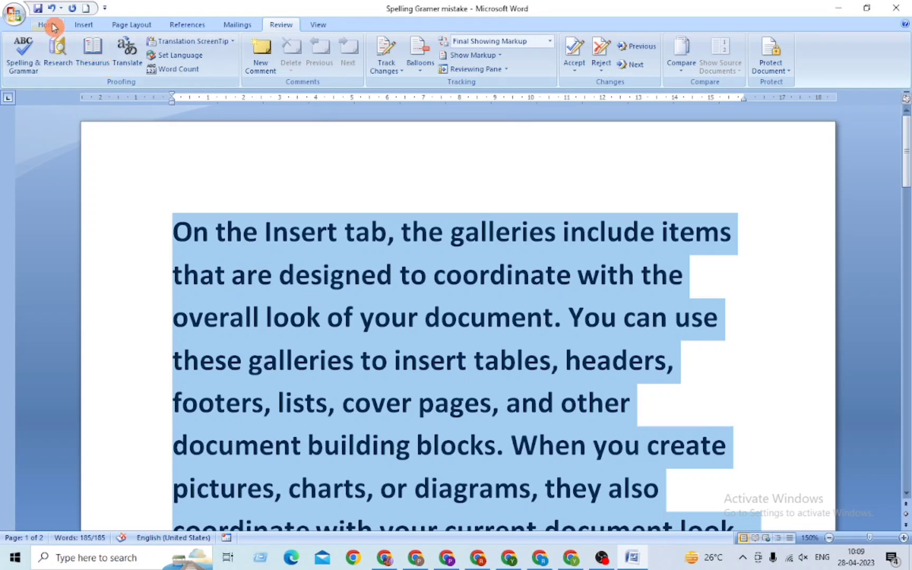
# Reduce the selected sample text from 20 pt to 16 pt with Shrink Font.
pyautogui.click(53, 26)
pyautogui.click(240, 48)
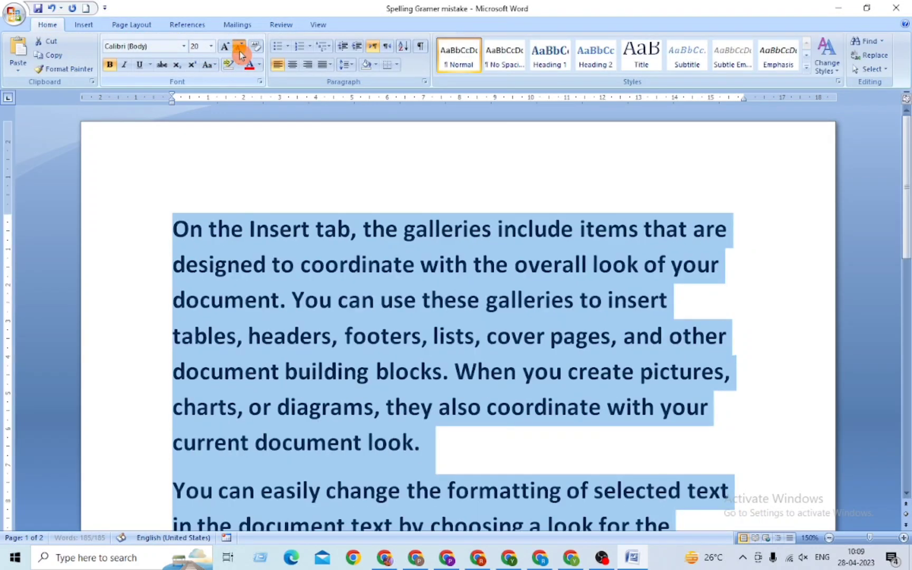
pyautogui.click(241, 53)
pyautogui.click(240, 53)
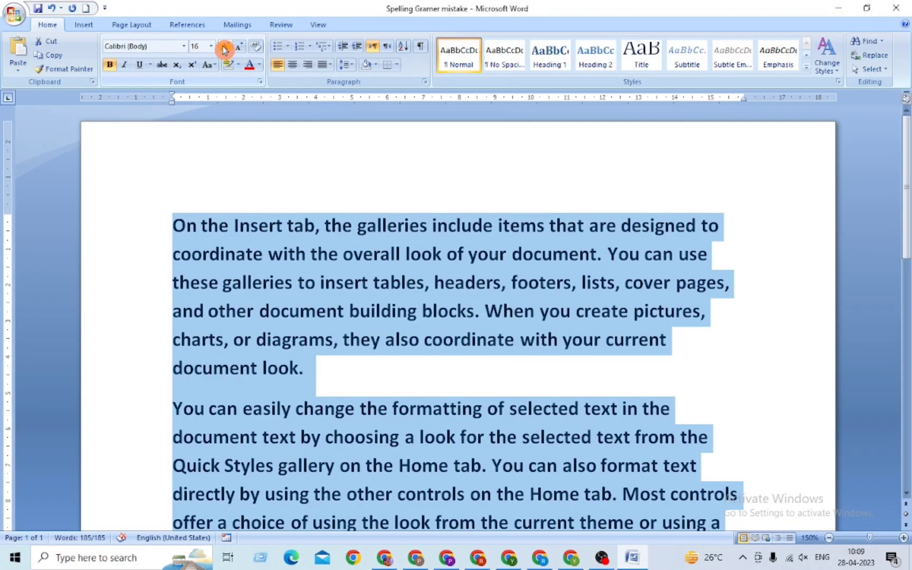
pyautogui.click(327, 278)
pyautogui.scroll(-3, 328, 278)
pyautogui.scroll(-3, 343, 264)
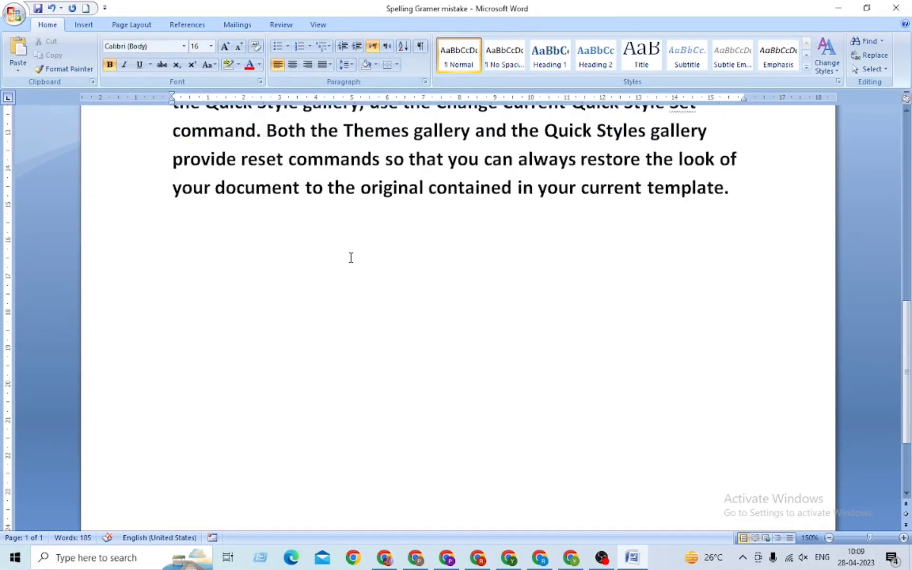
pyautogui.scroll(-2, 376, 242)
pyautogui.scroll(2, 433, 263)
pyautogui.scroll(5, 324, 259)
pyautogui.scroll(1, 321, 273)
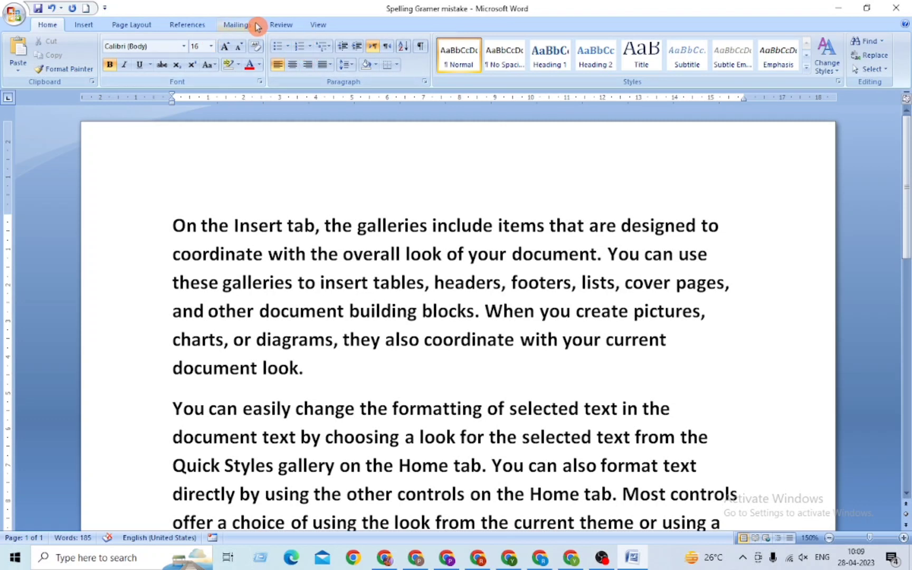
pyautogui.click(285, 25)
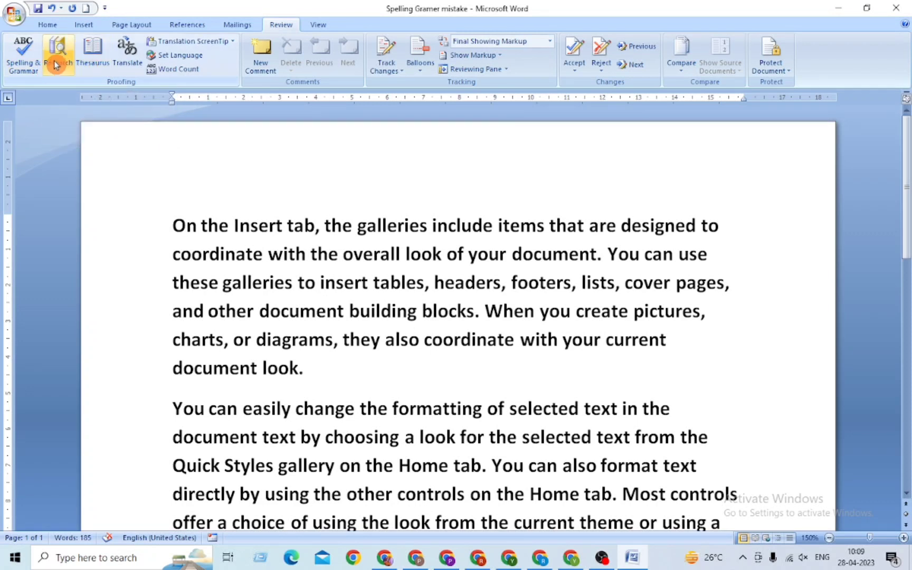
pyautogui.click(91, 63)
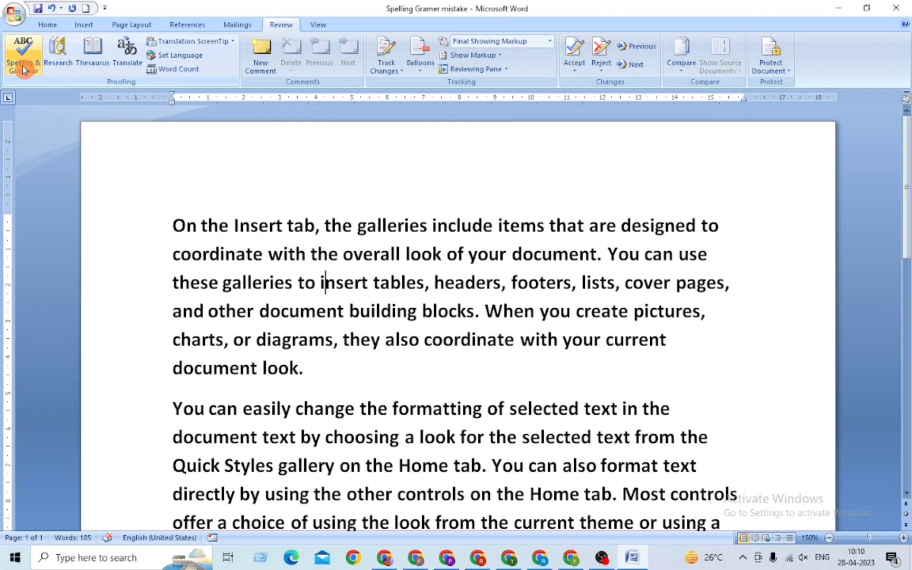
pyautogui.click(90, 64)
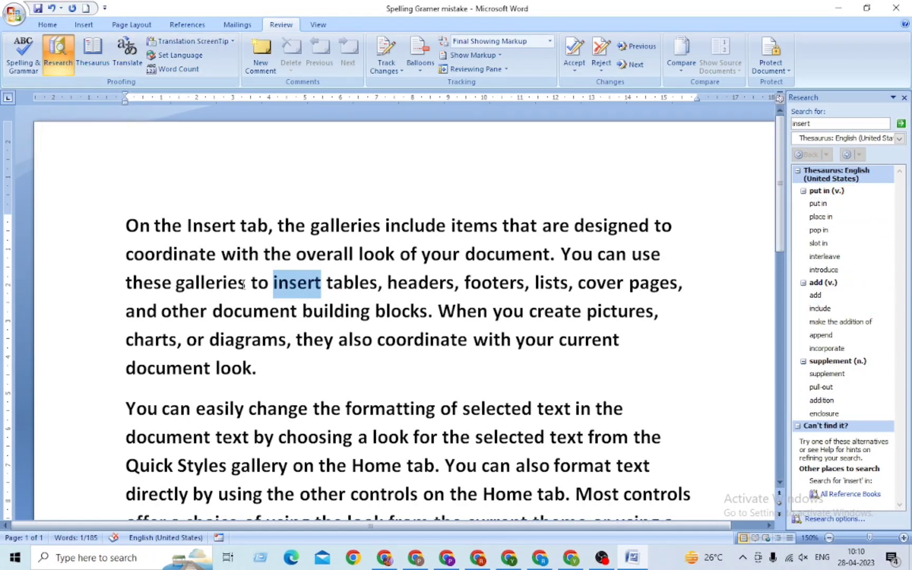
pyautogui.click(366, 296)
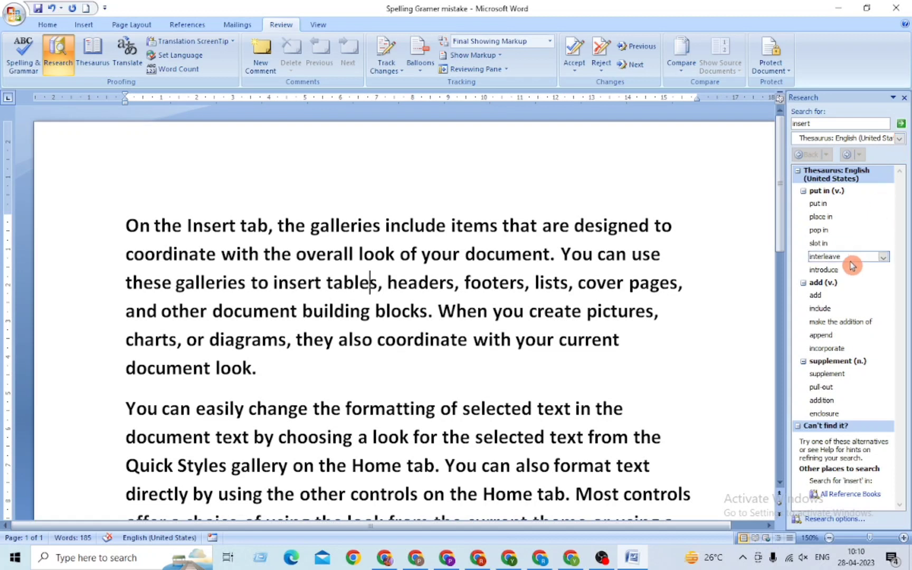
pyautogui.click(820, 295)
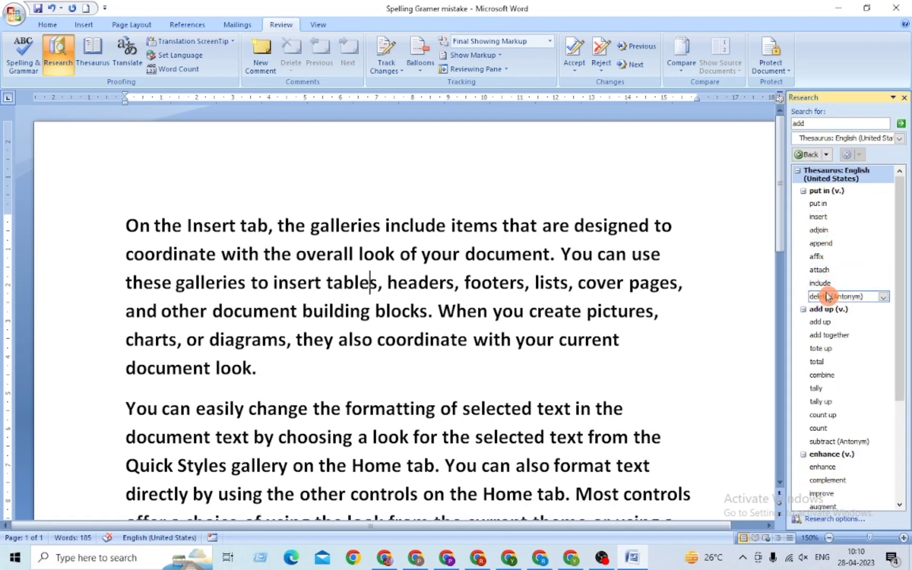
pyautogui.click(205, 228)
pyautogui.moveTo(186, 226); pyautogui.dragTo(241, 222)
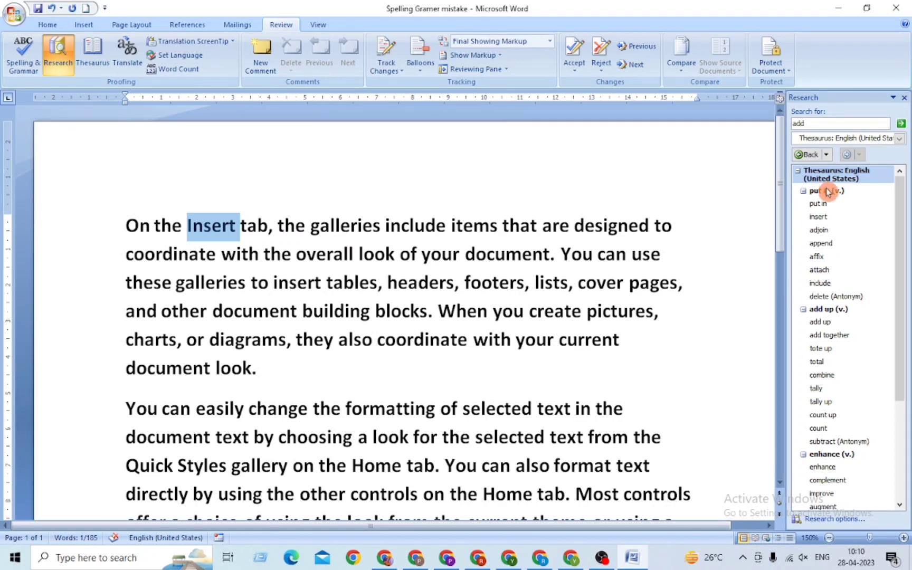
pyautogui.click(905, 98)
pyautogui.click(421, 255)
# Look up synonyms for 'galleries' in the Thesaurus.
pyautogui.doubleClick(384, 225)
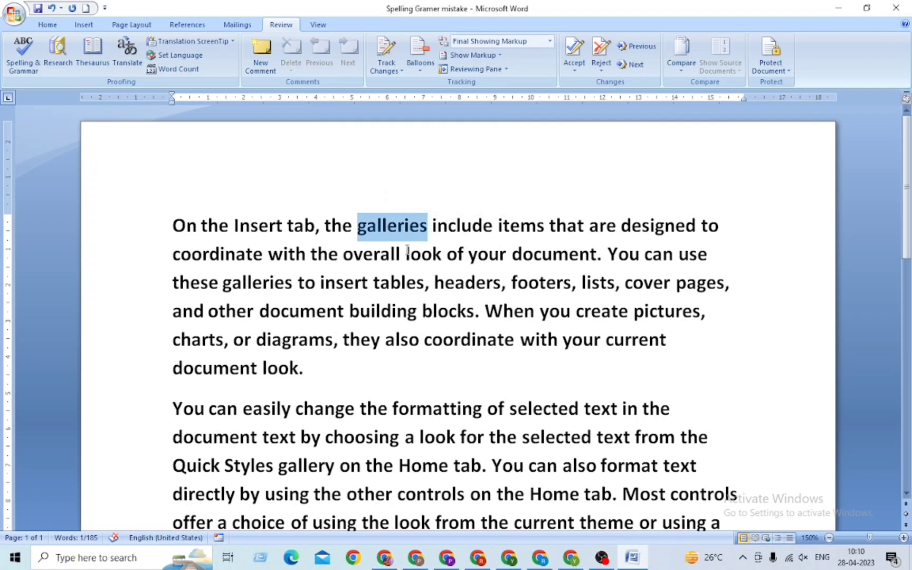
pyautogui.click(61, 64)
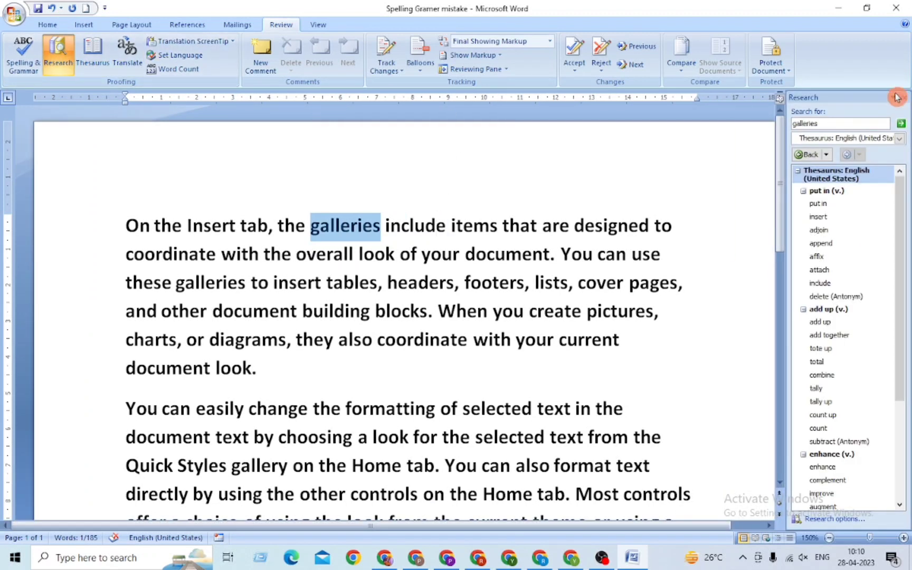
pyautogui.click(901, 123)
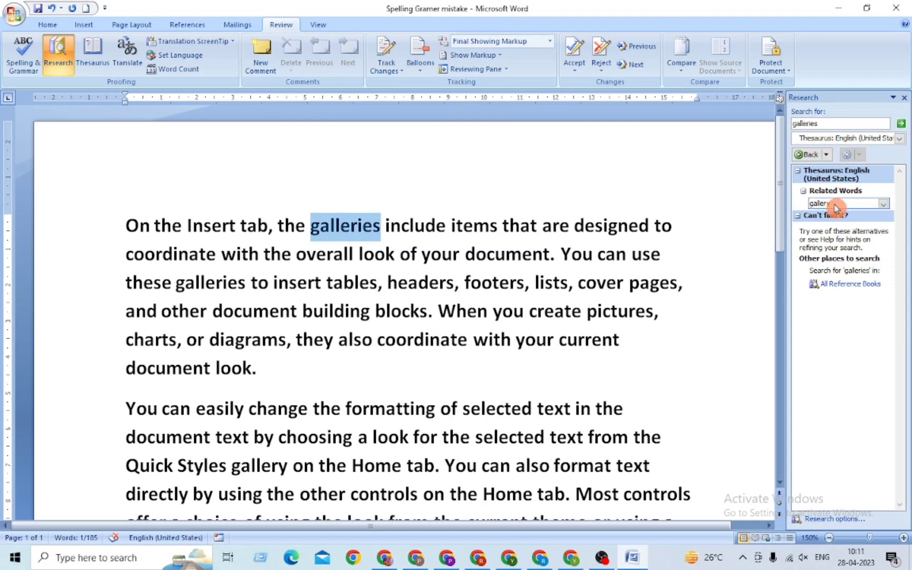
pyautogui.click(869, 204)
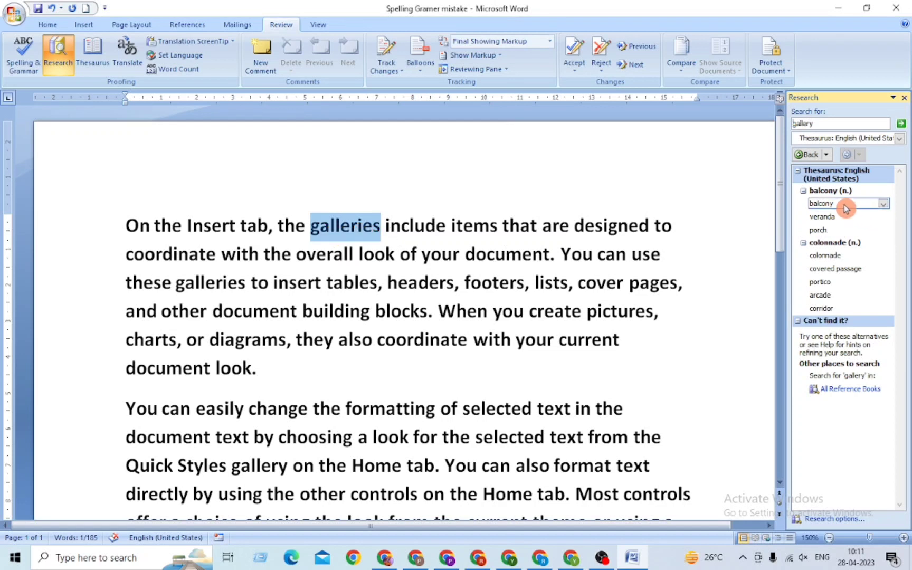
pyautogui.moveTo(845, 204)
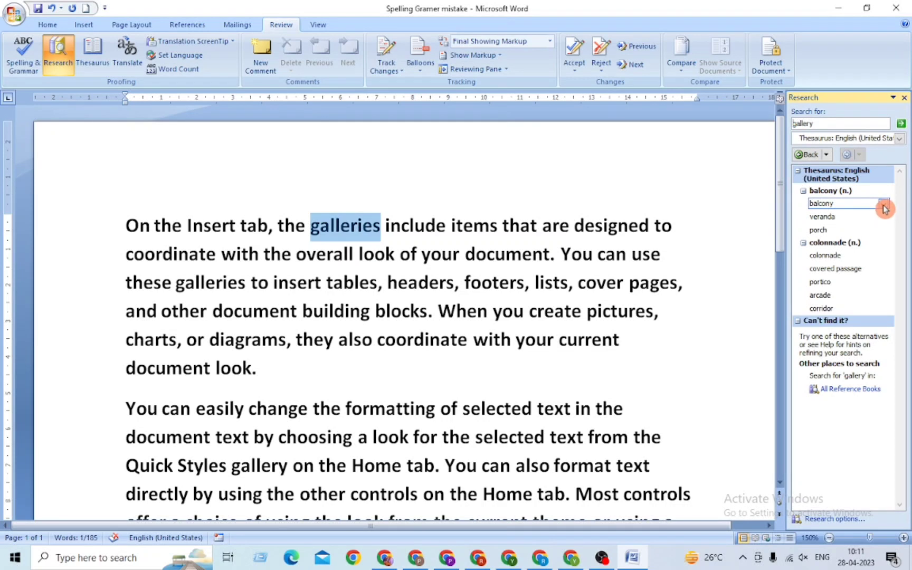
# Insert 'balcony' in place of 'galleries' and close the Research pane.
pyautogui.click(884, 205)
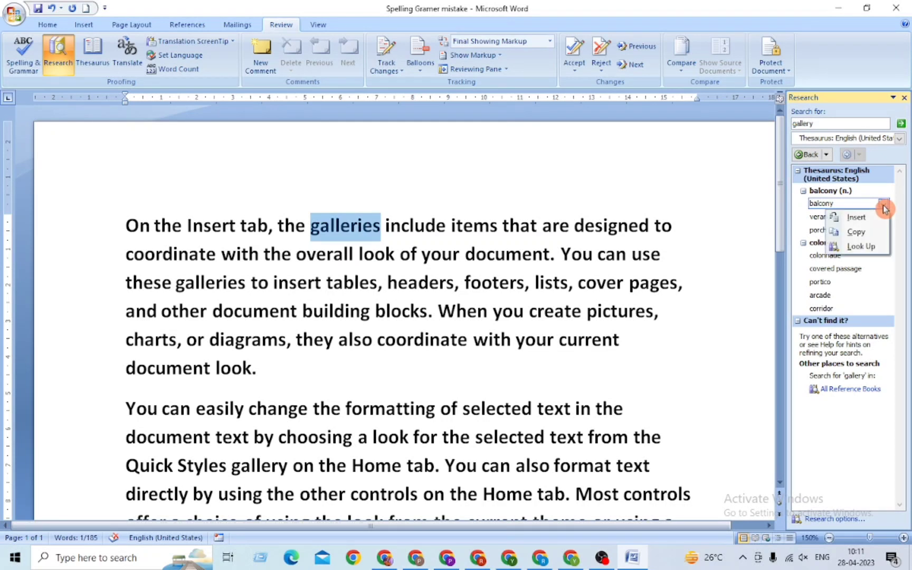
pyautogui.click(858, 218)
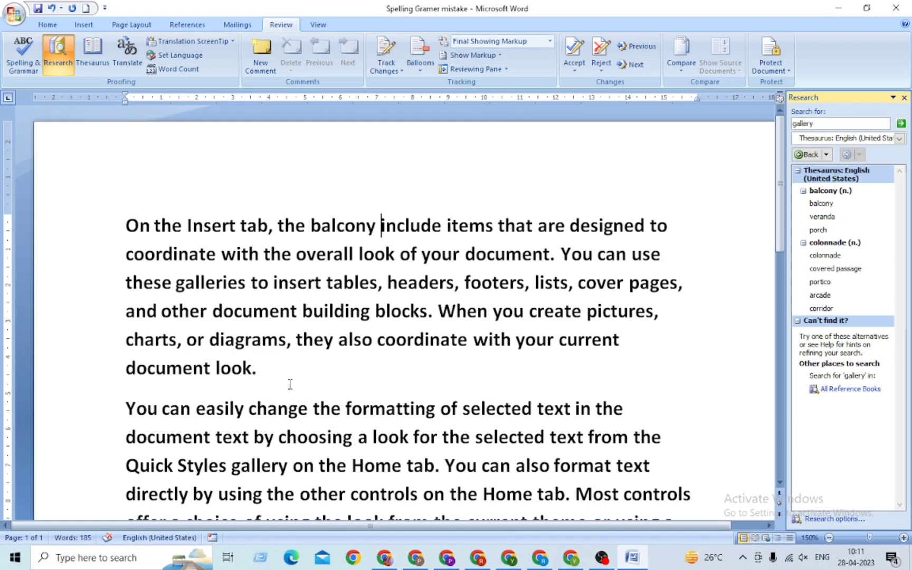
pyautogui.click(883, 204)
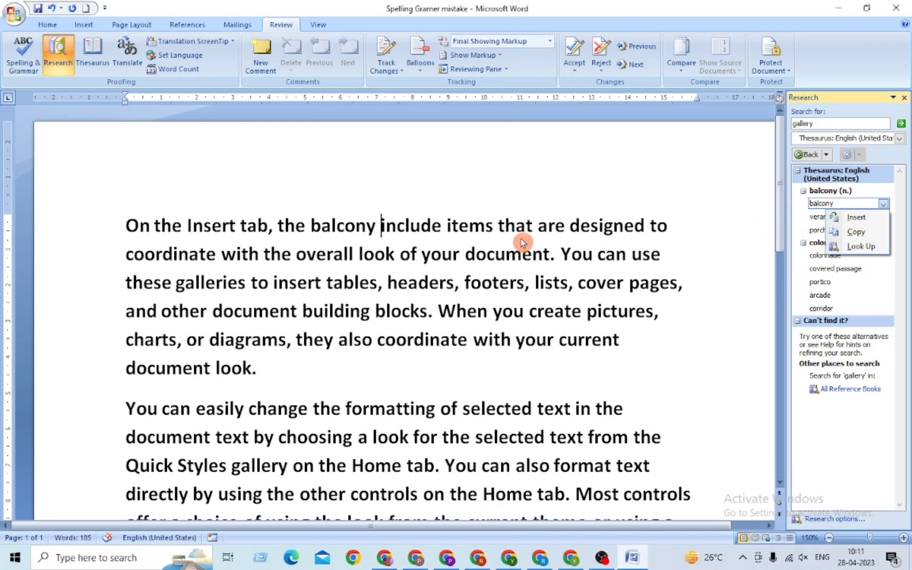
pyautogui.click(406, 228)
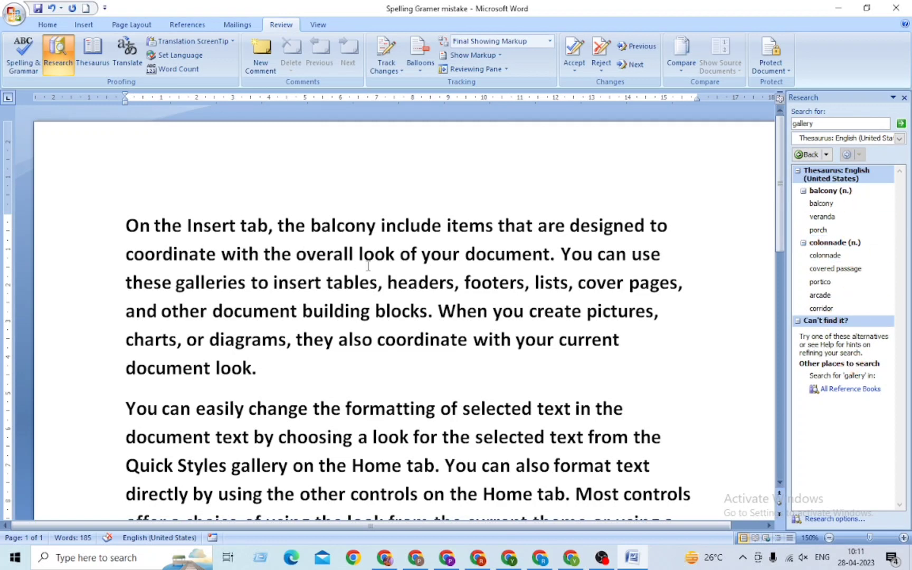
pyautogui.click(903, 99)
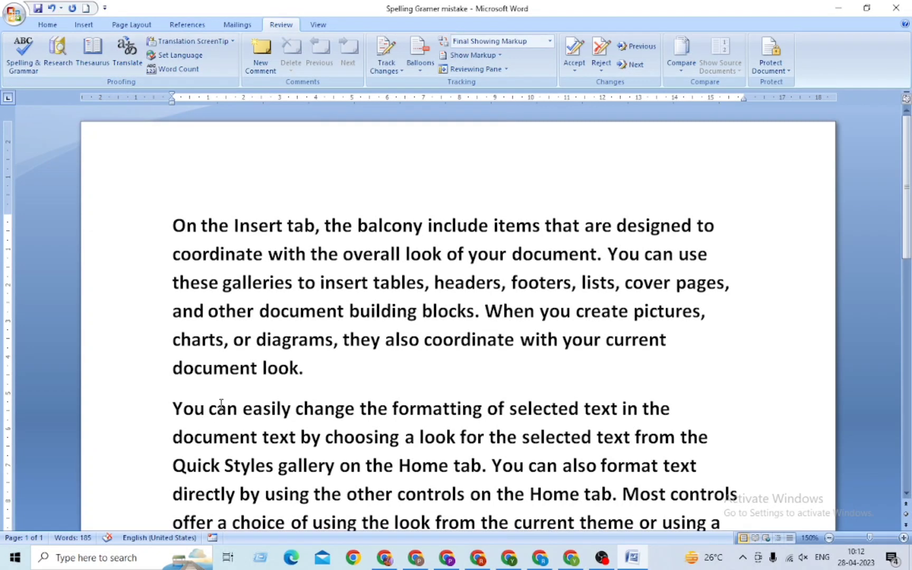
# Translate 'balcony' from English (United States) into Hindi (India).
pyautogui.doubleClick(387, 227)
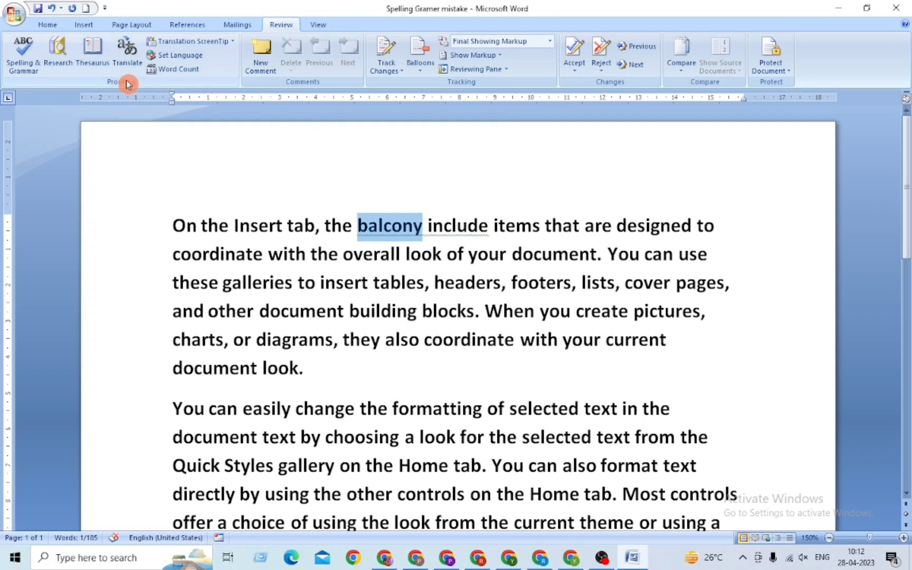
pyautogui.click(130, 61)
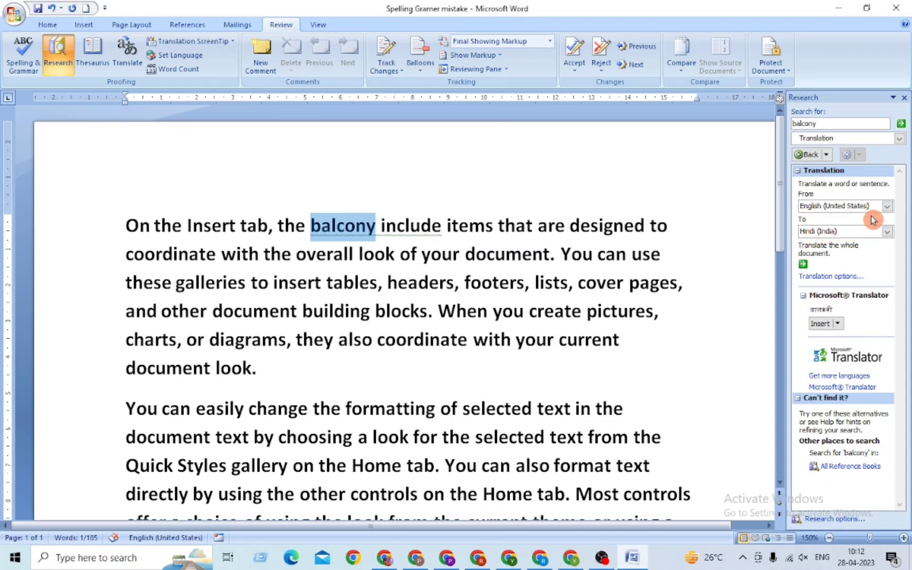
pyautogui.click(887, 206)
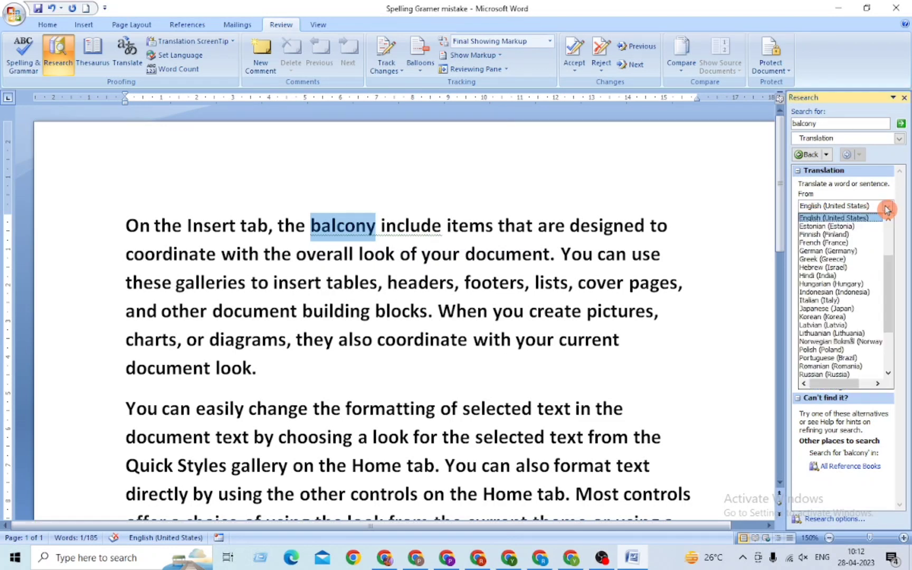
pyautogui.click(787, 263)
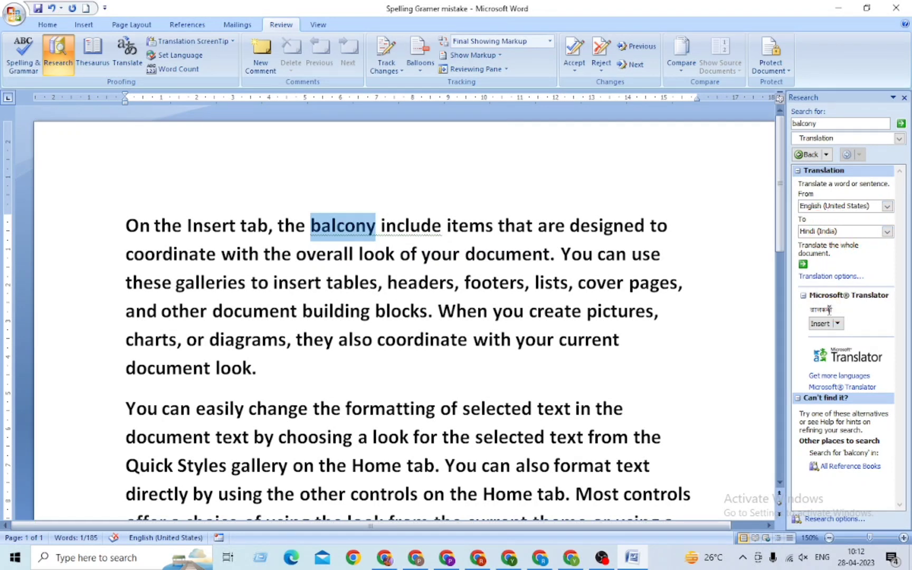
# Insert the Hindi 'बालकनी' in place of 'balcony' and close the translation pane.
pyautogui.click(816, 321)
pyautogui.click(817, 324)
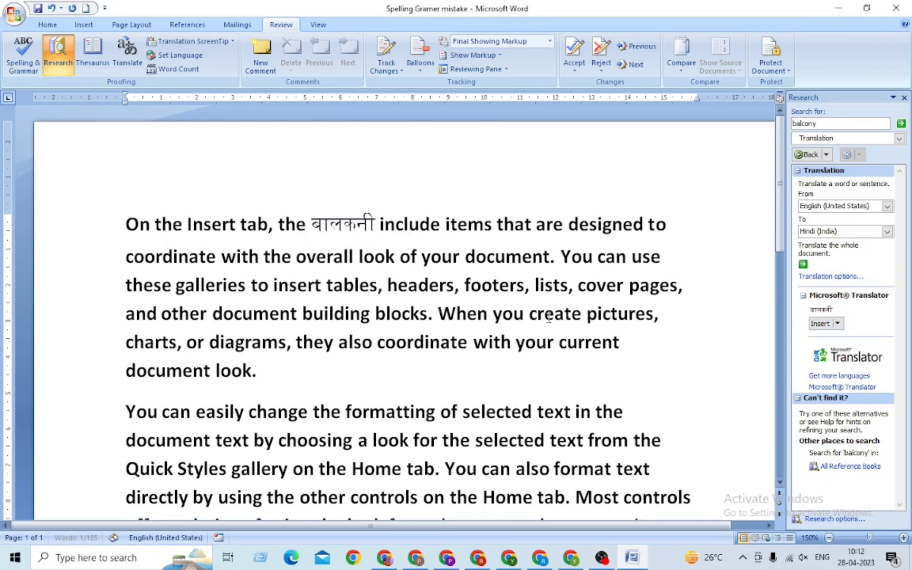
pyautogui.click(811, 326)
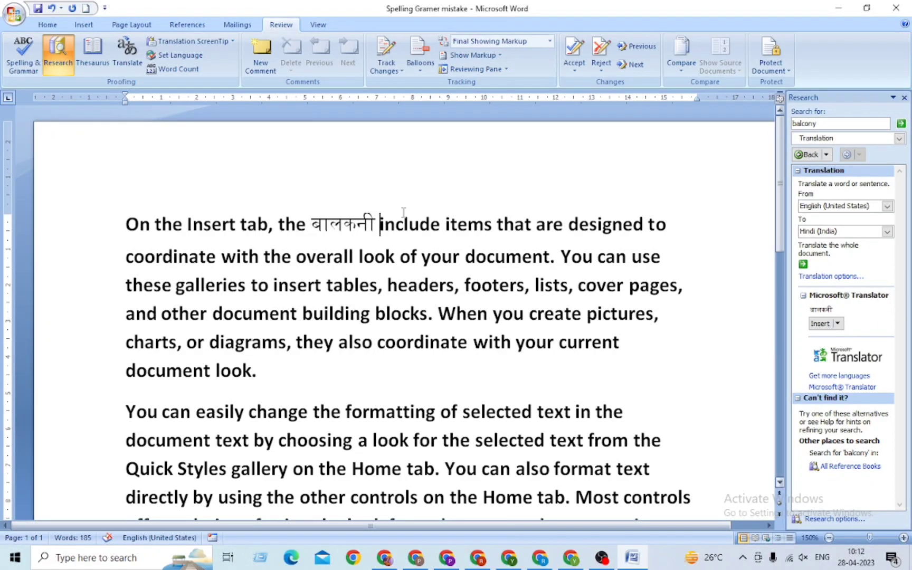
pyautogui.click(135, 68)
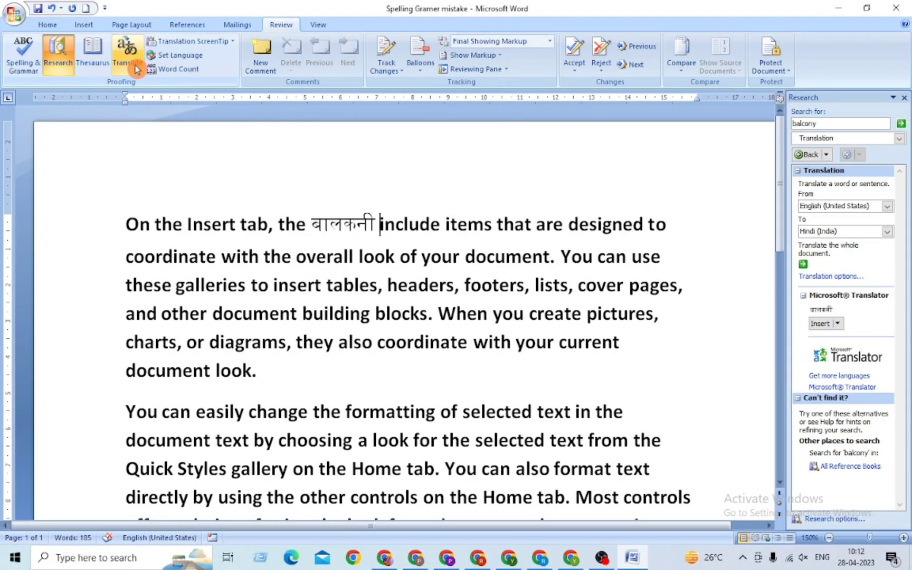
pyautogui.click(904, 98)
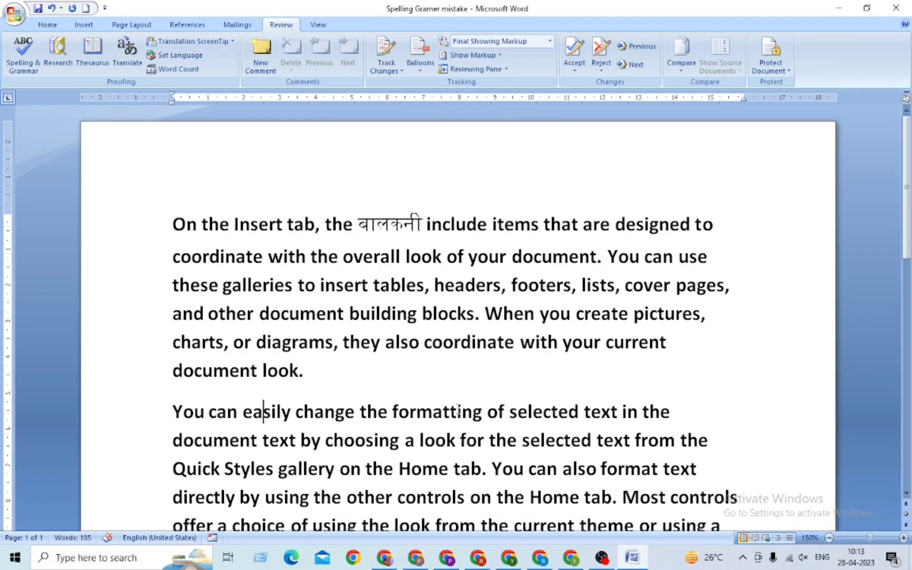
# Show the Hindi translation of 'formatting' without inserting it.
pyautogui.doubleClick(434, 412)
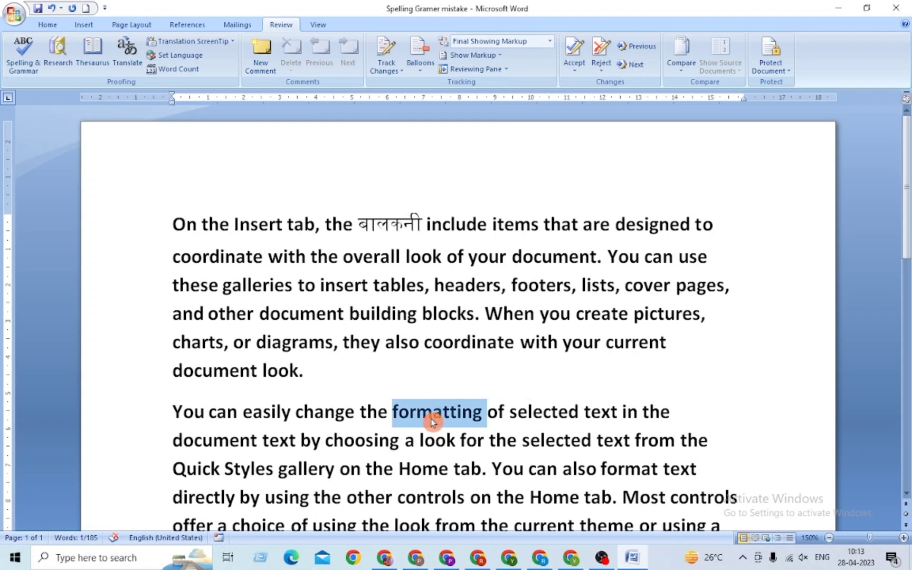
pyautogui.click(132, 68)
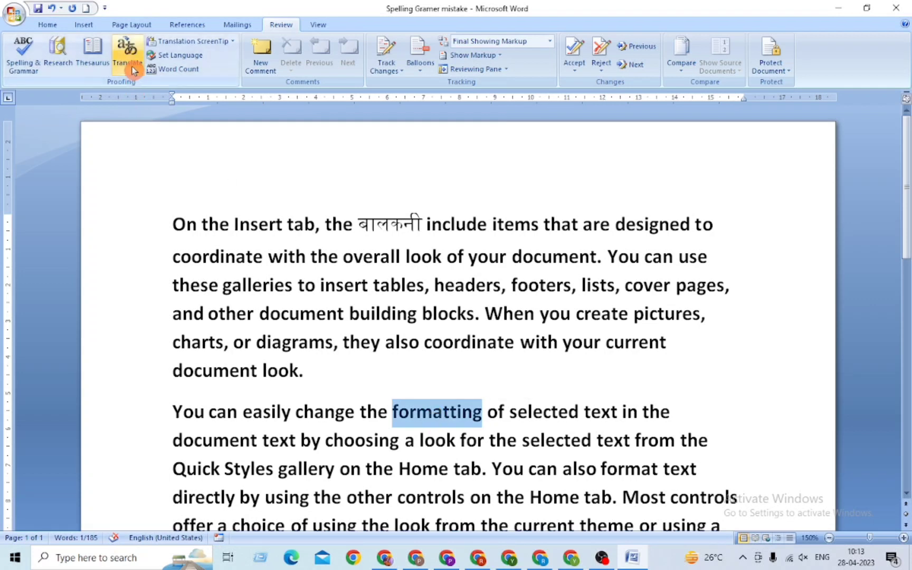
pyautogui.click(132, 69)
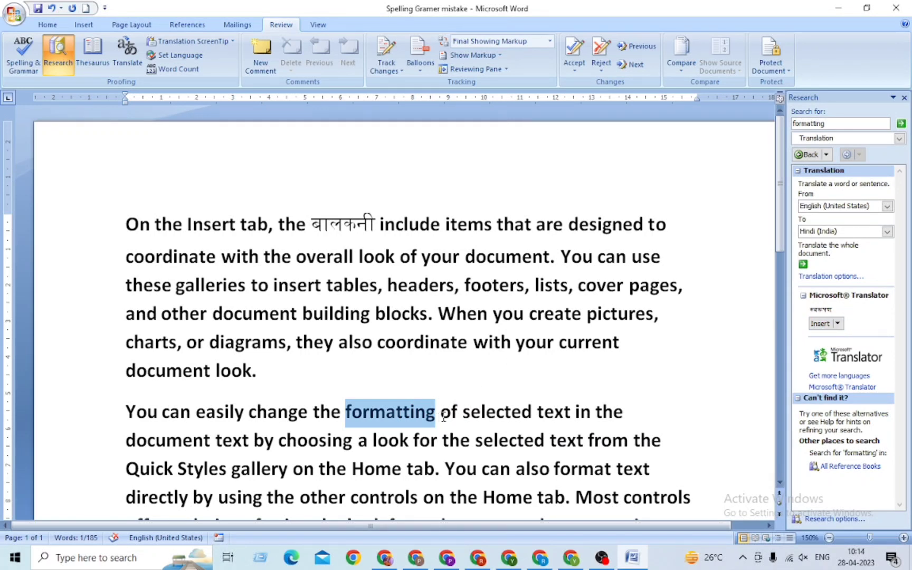
pyautogui.click(226, 411)
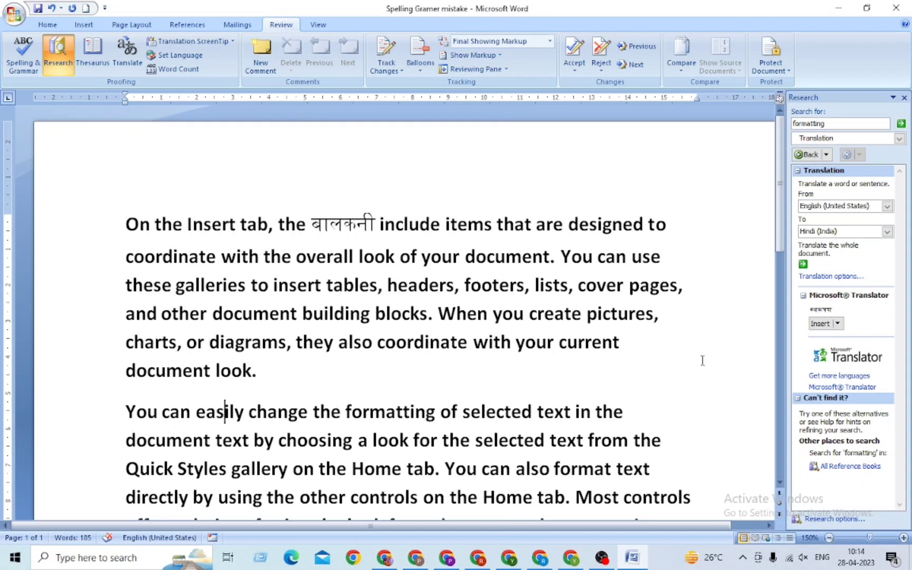
# Close the Research pane and show the Translation ScreenTip language list.
pyautogui.moveTo(903, 97); pyautogui.dragTo(905, 103)
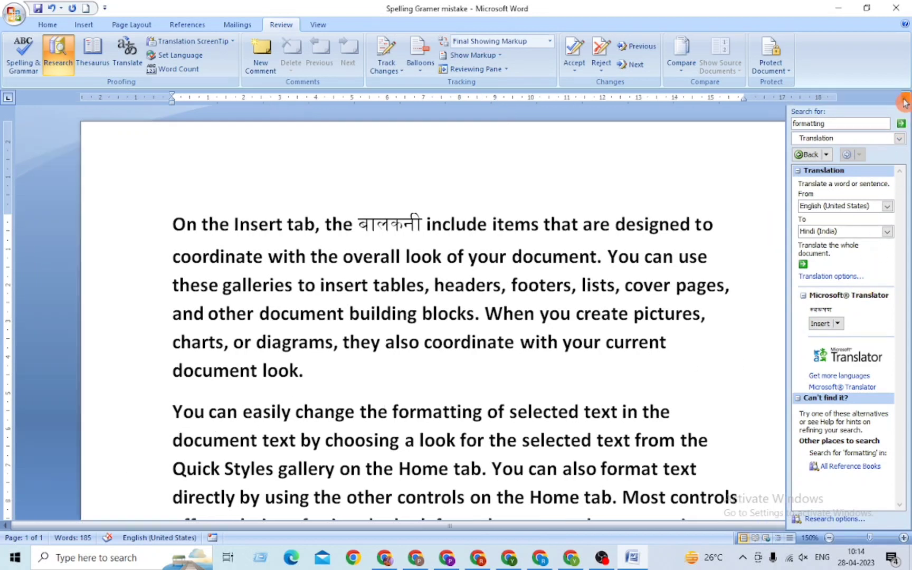
pyautogui.click(904, 102)
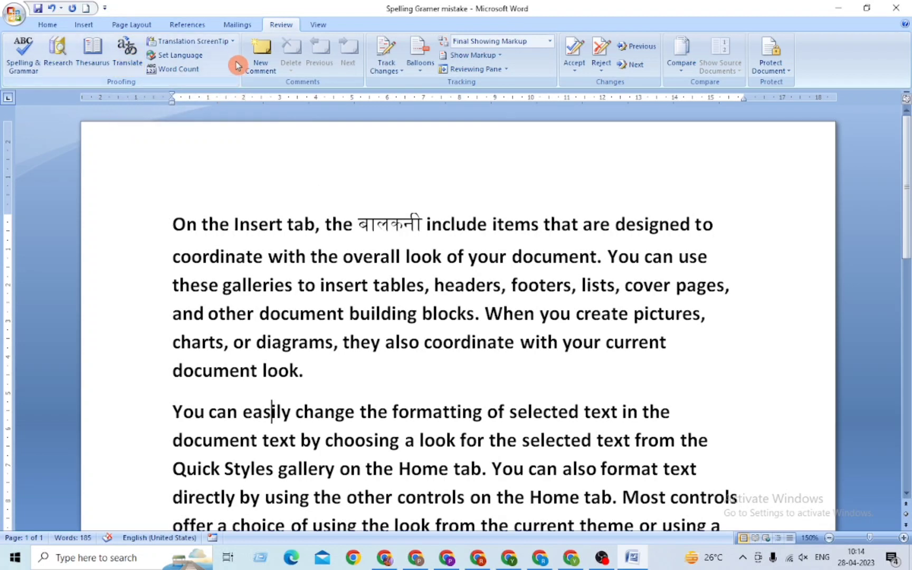
pyautogui.click(233, 41)
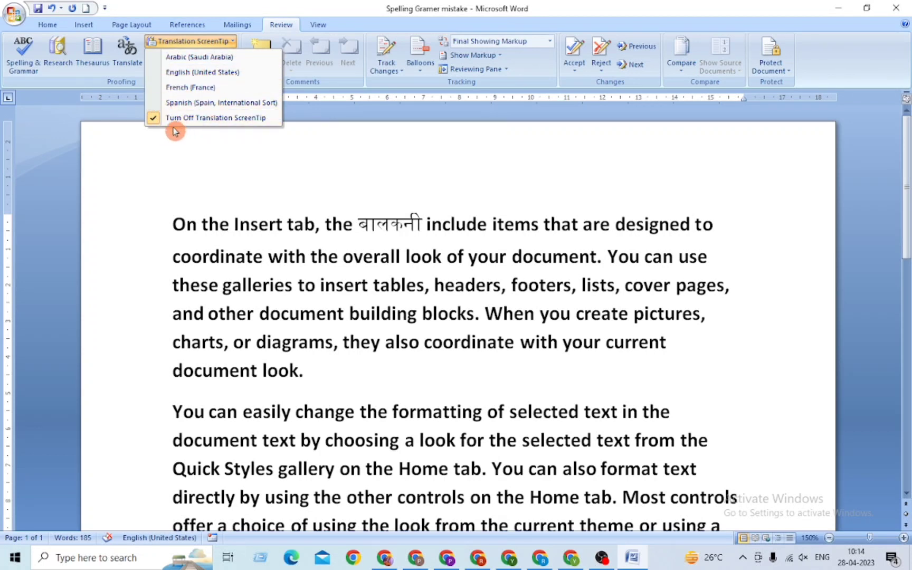
# Confirm the proofing language is English (United States), cancelling the Language dialog unchanged.
pyautogui.click(165, 165)
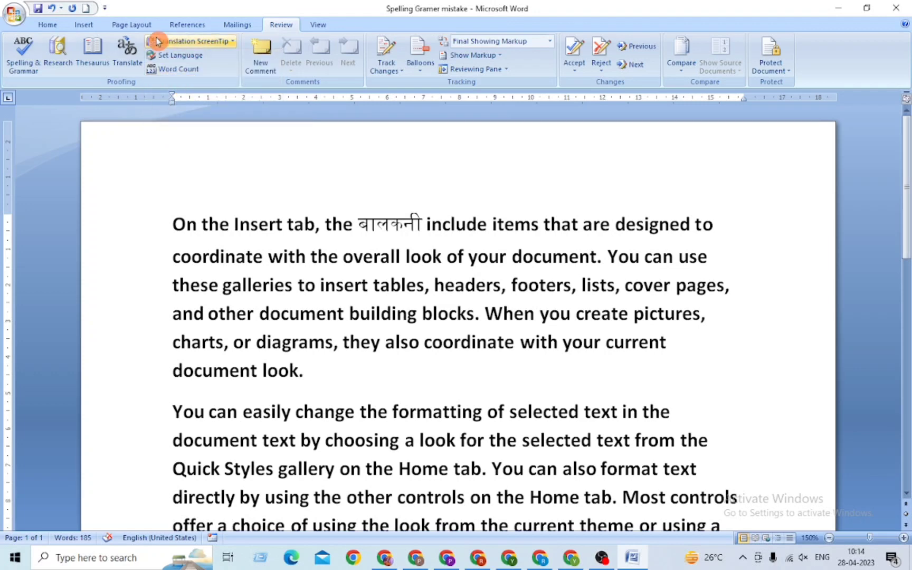
pyautogui.click(182, 57)
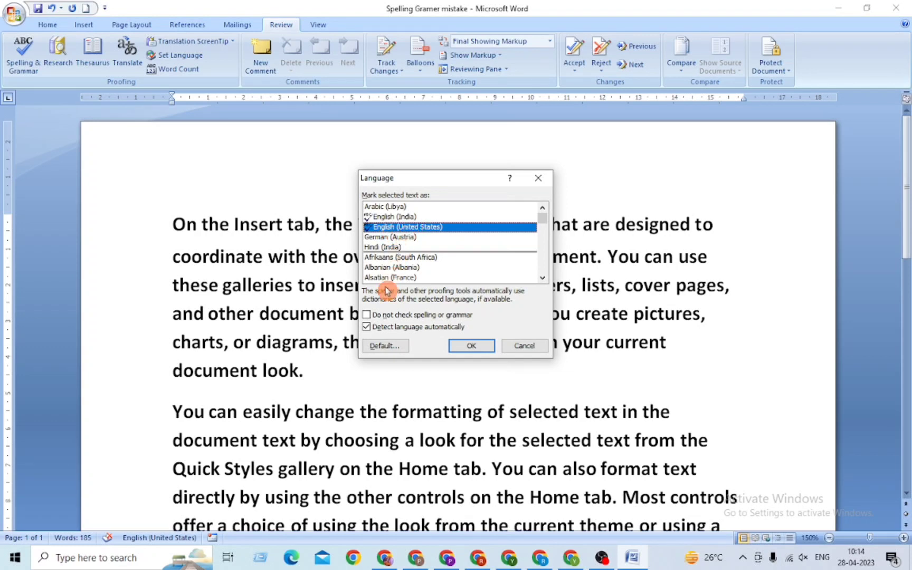
pyautogui.click(525, 347)
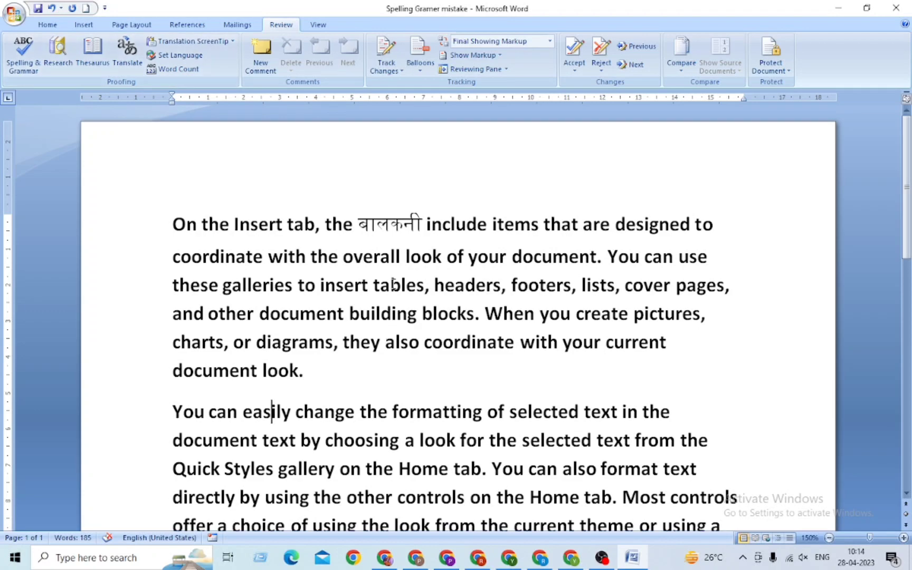
pyautogui.scroll(-5, 392, 284)
pyautogui.scroll(-4, 281, 318)
pyautogui.scroll(4, 452, 397)
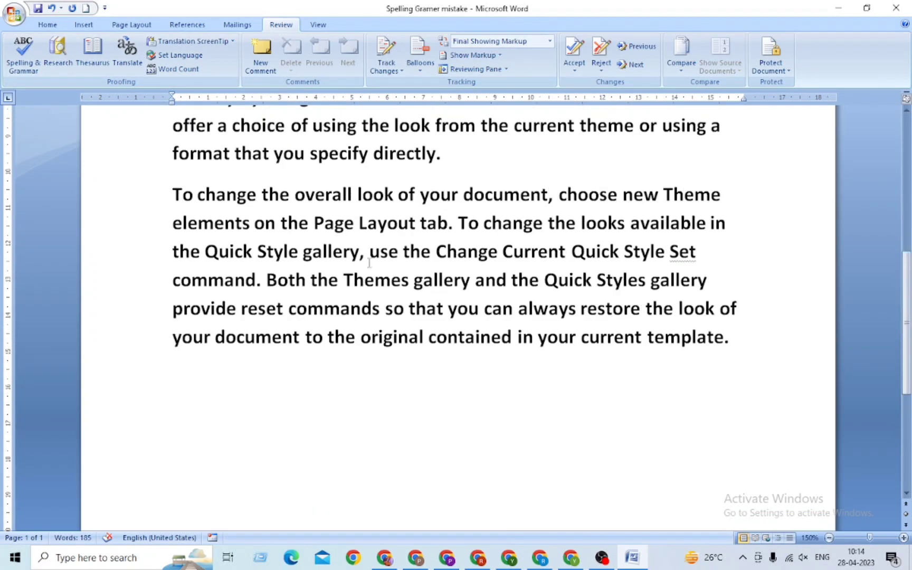
pyautogui.scroll(5, 370, 263)
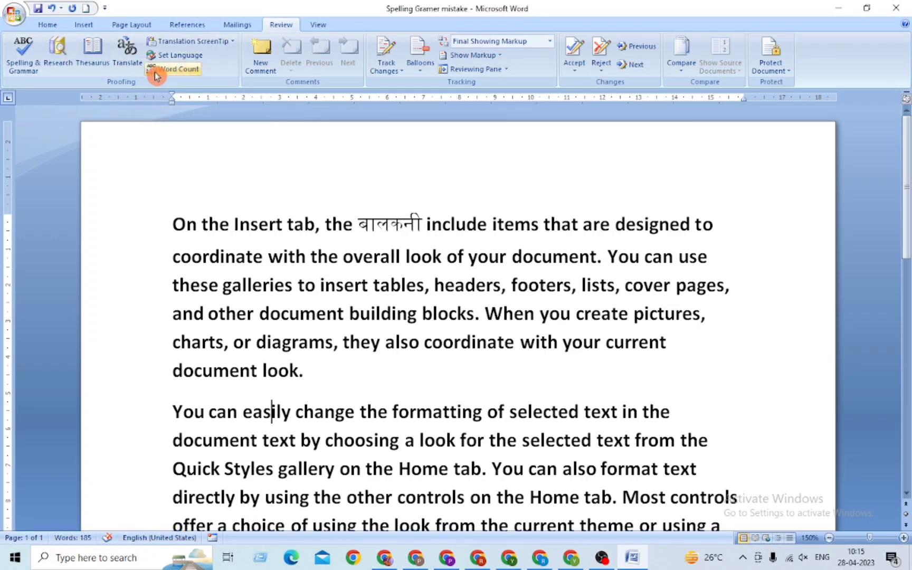
pyautogui.click(176, 70)
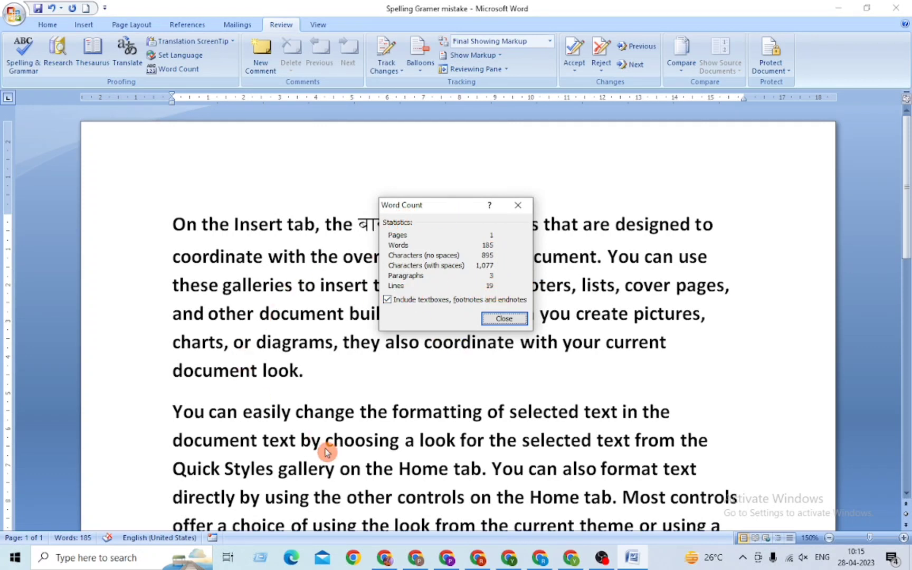
pyautogui.click(507, 320)
pyautogui.scroll(-5, 409, 360)
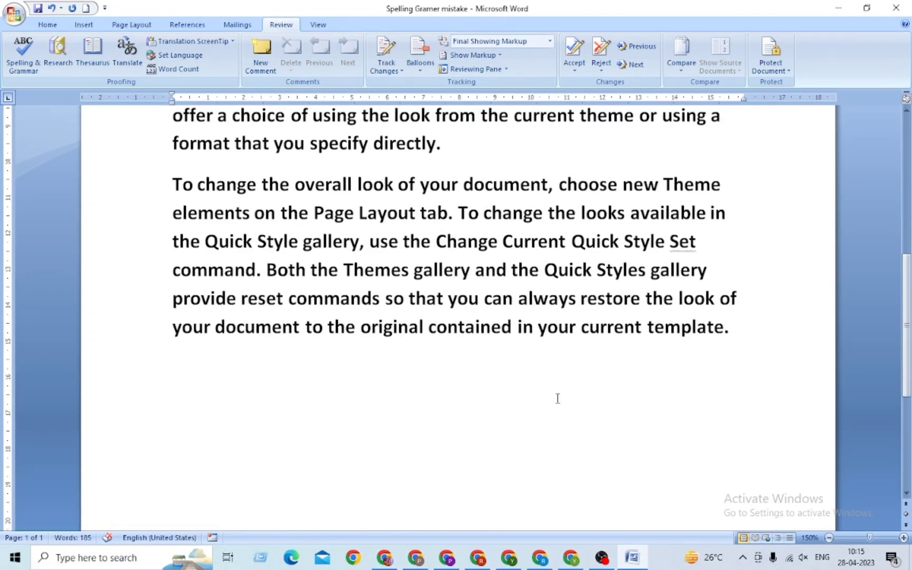
pyautogui.scroll(3, 556, 397)
pyautogui.scroll(2, 556, 382)
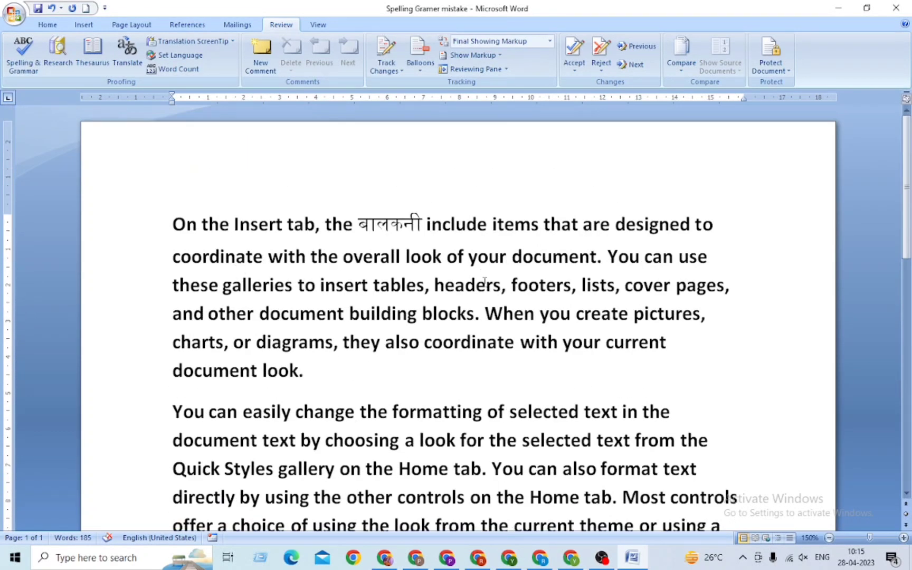
pyautogui.click(195, 78)
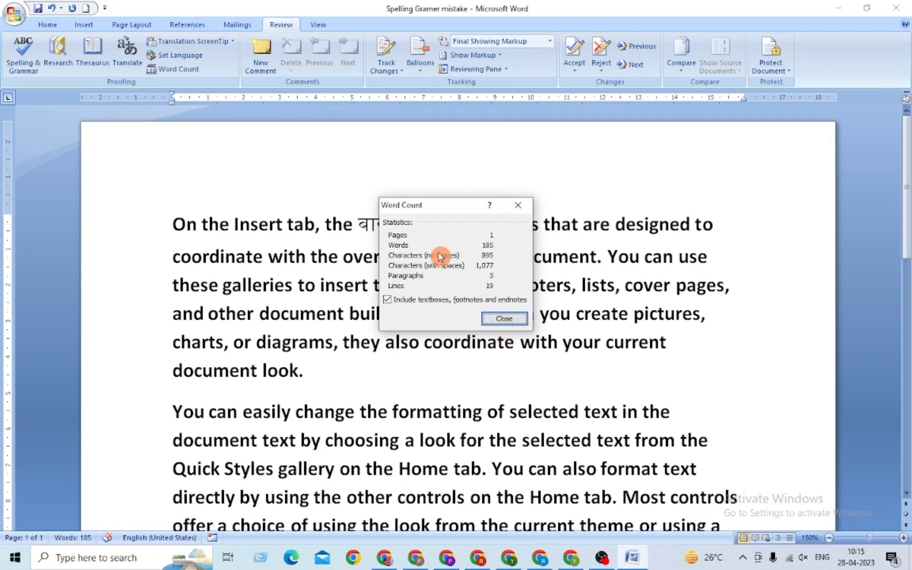
pyautogui.click(505, 319)
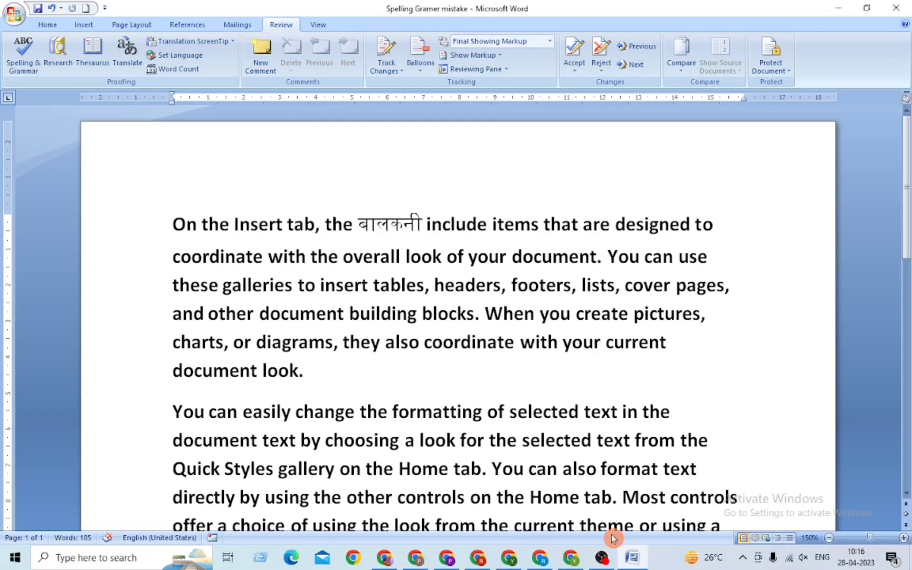
pyautogui.click(602, 557)
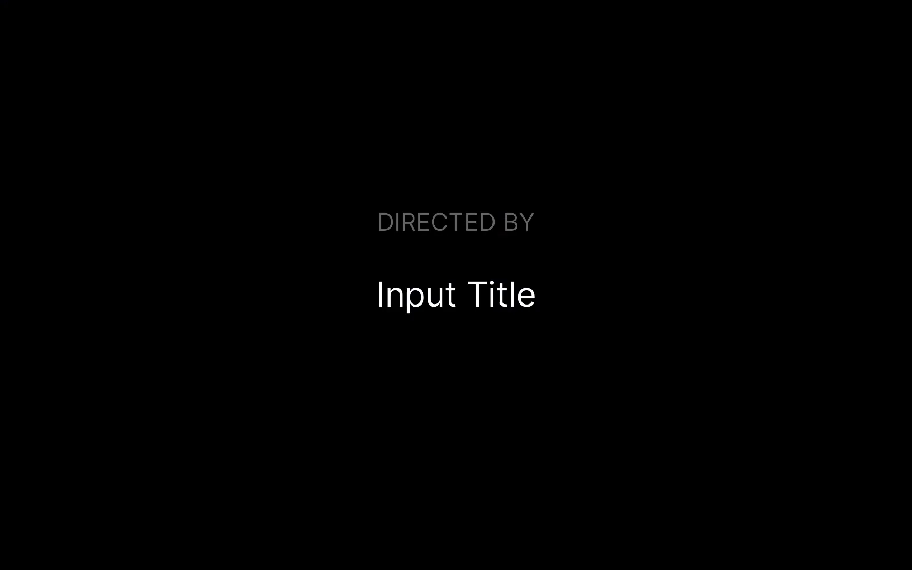